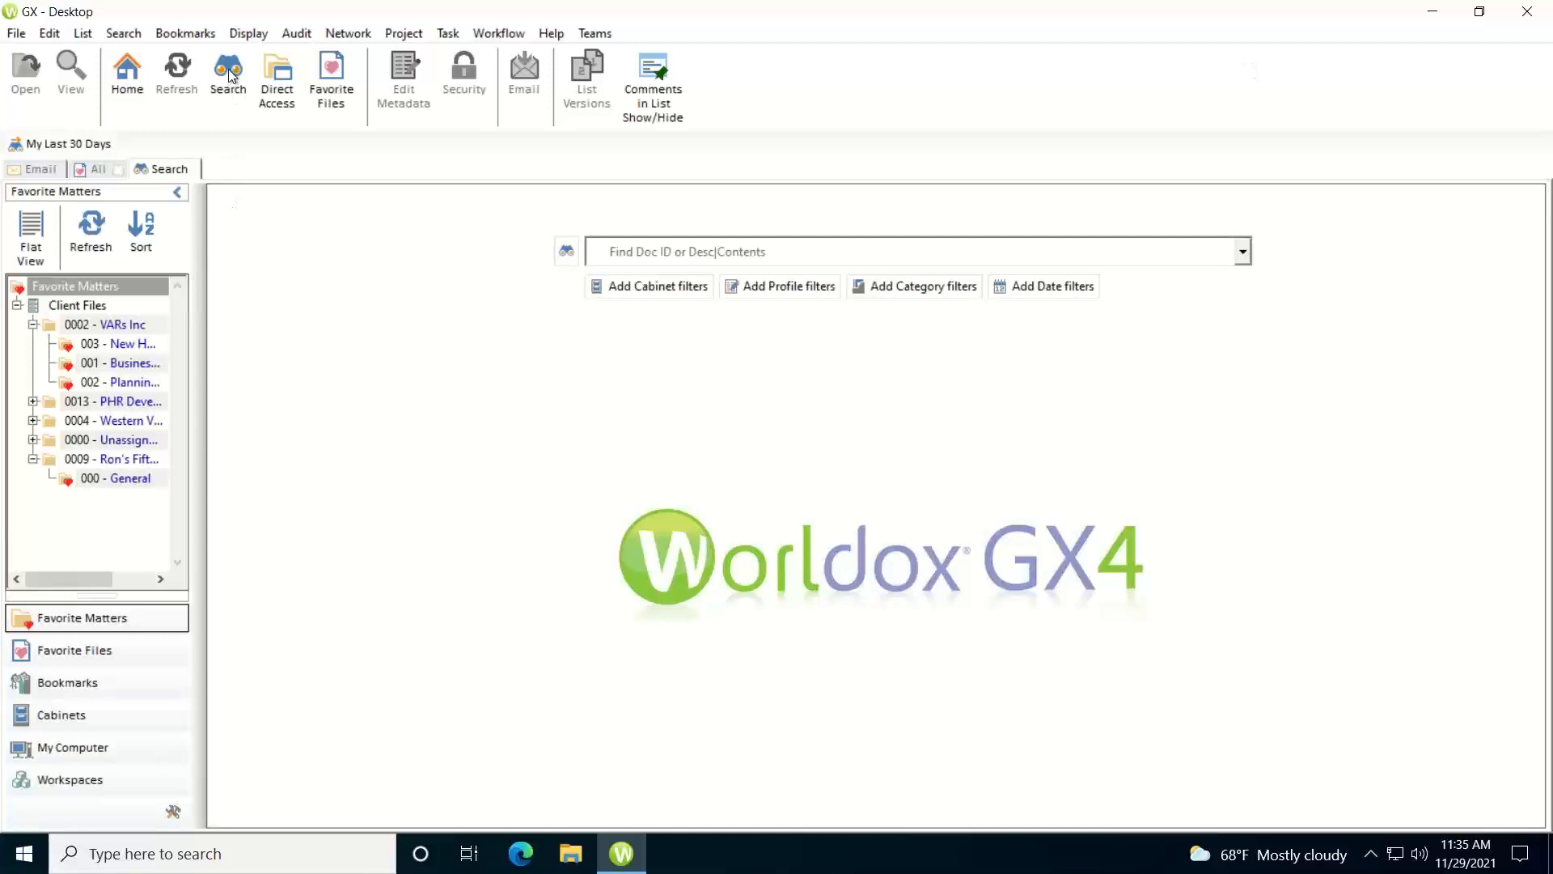
- Open the Client Files search template and move its Find Files dialog clear of the favorites list
left_click(230, 75)
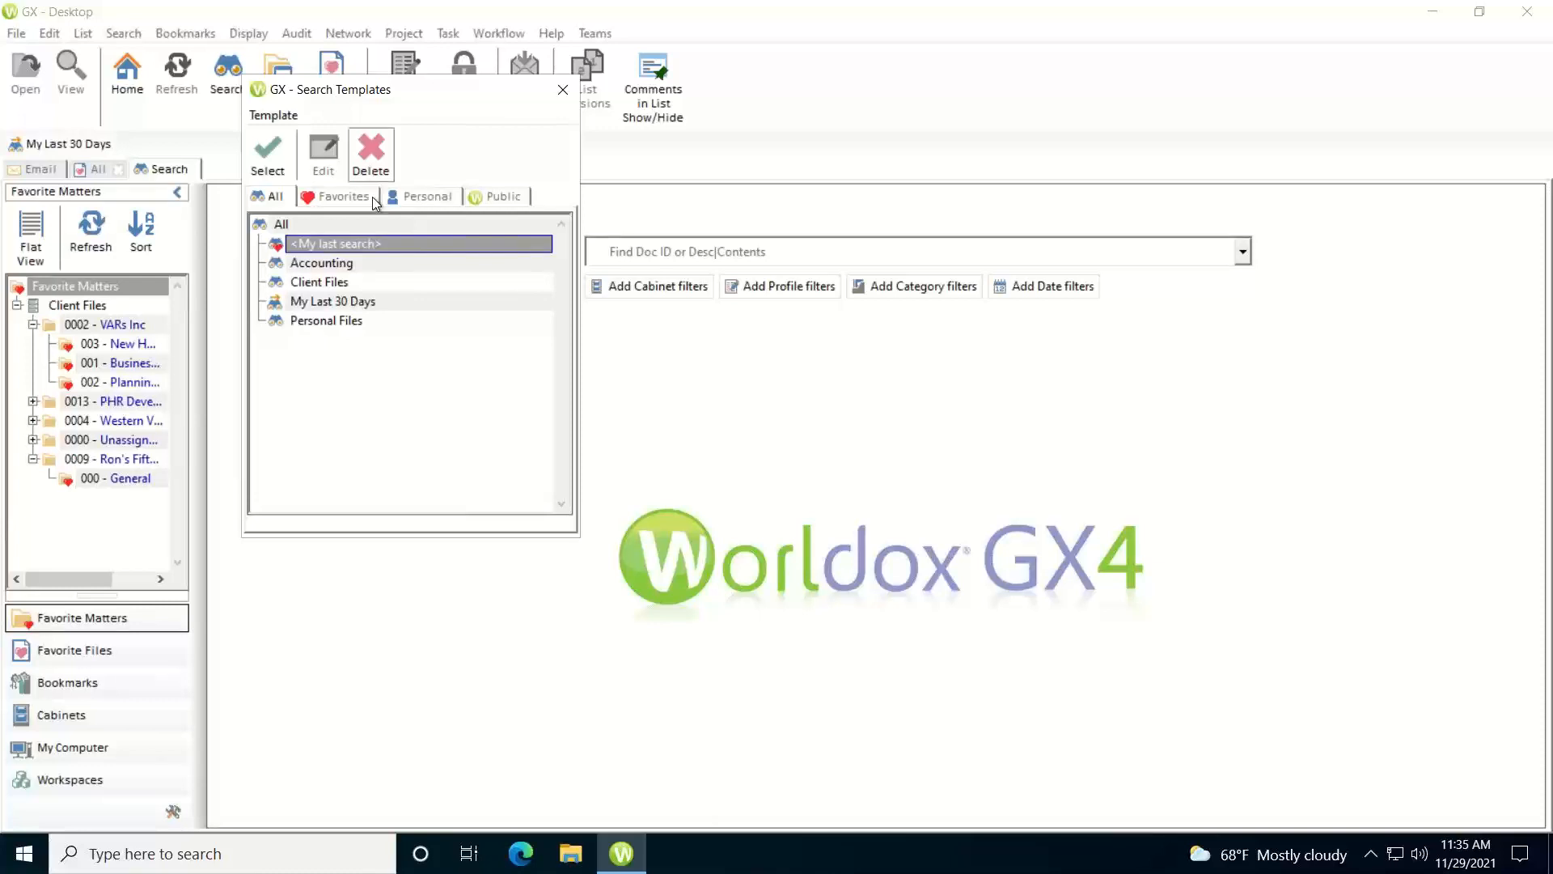
left_click(316, 283)
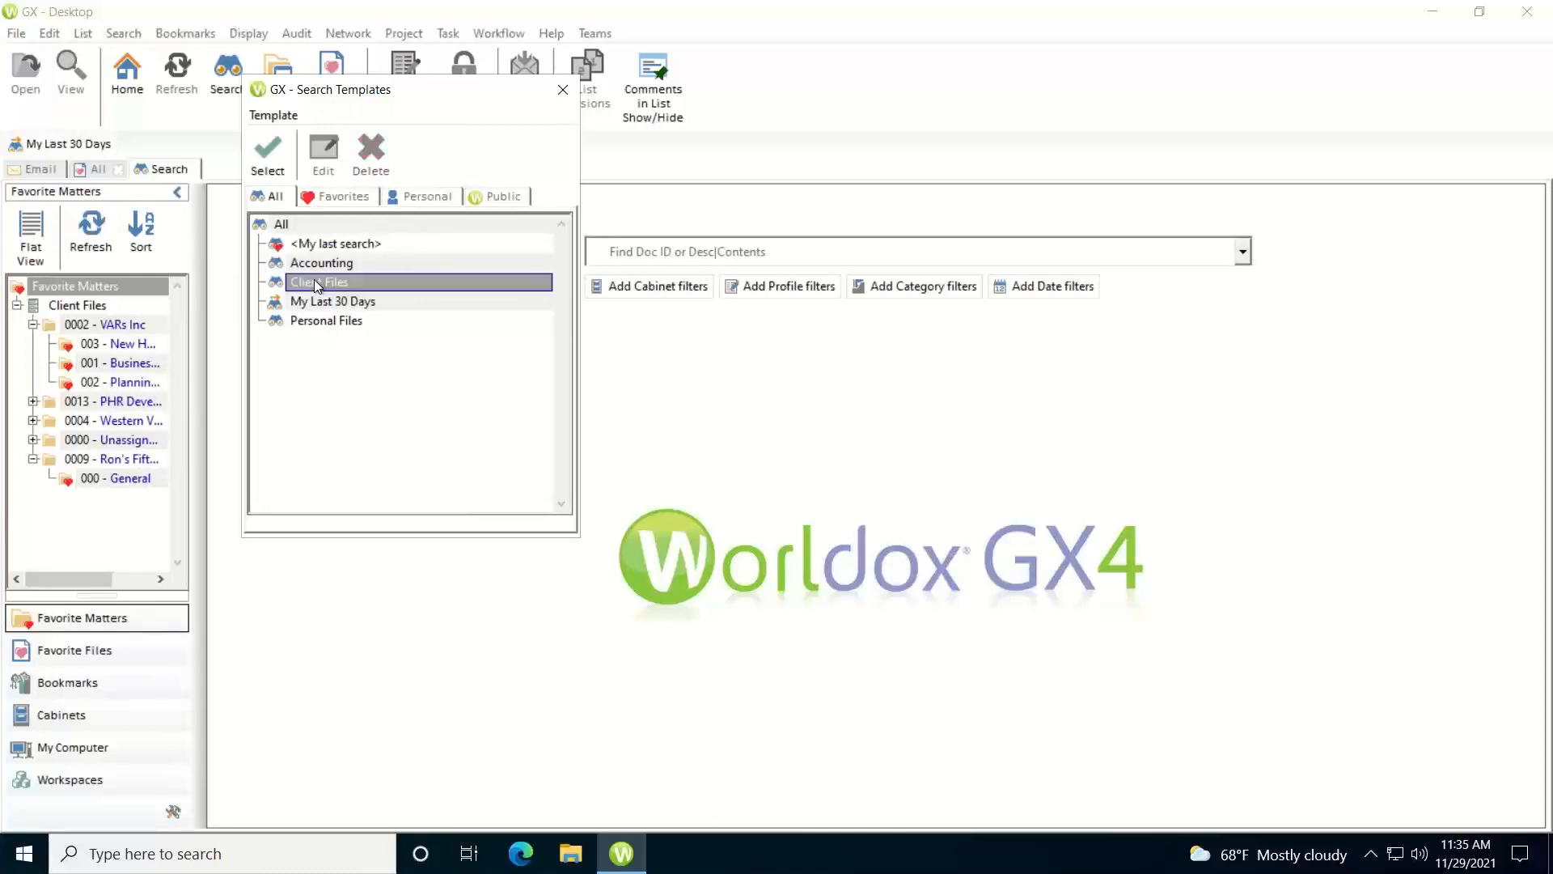
double_click(316, 283)
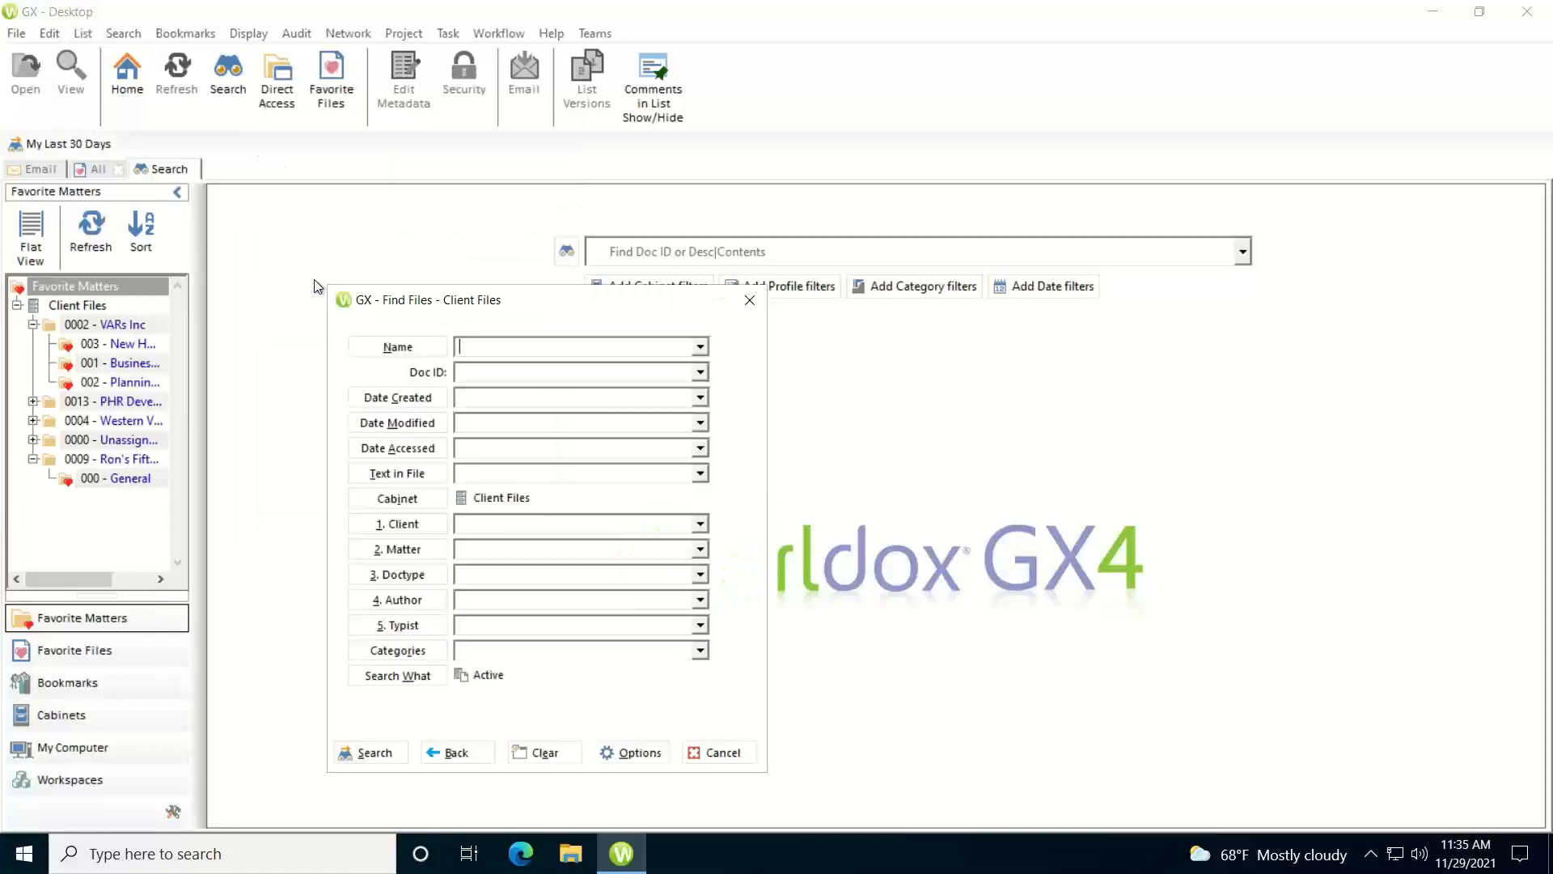
left_click_drag(382, 305, 646, 171)
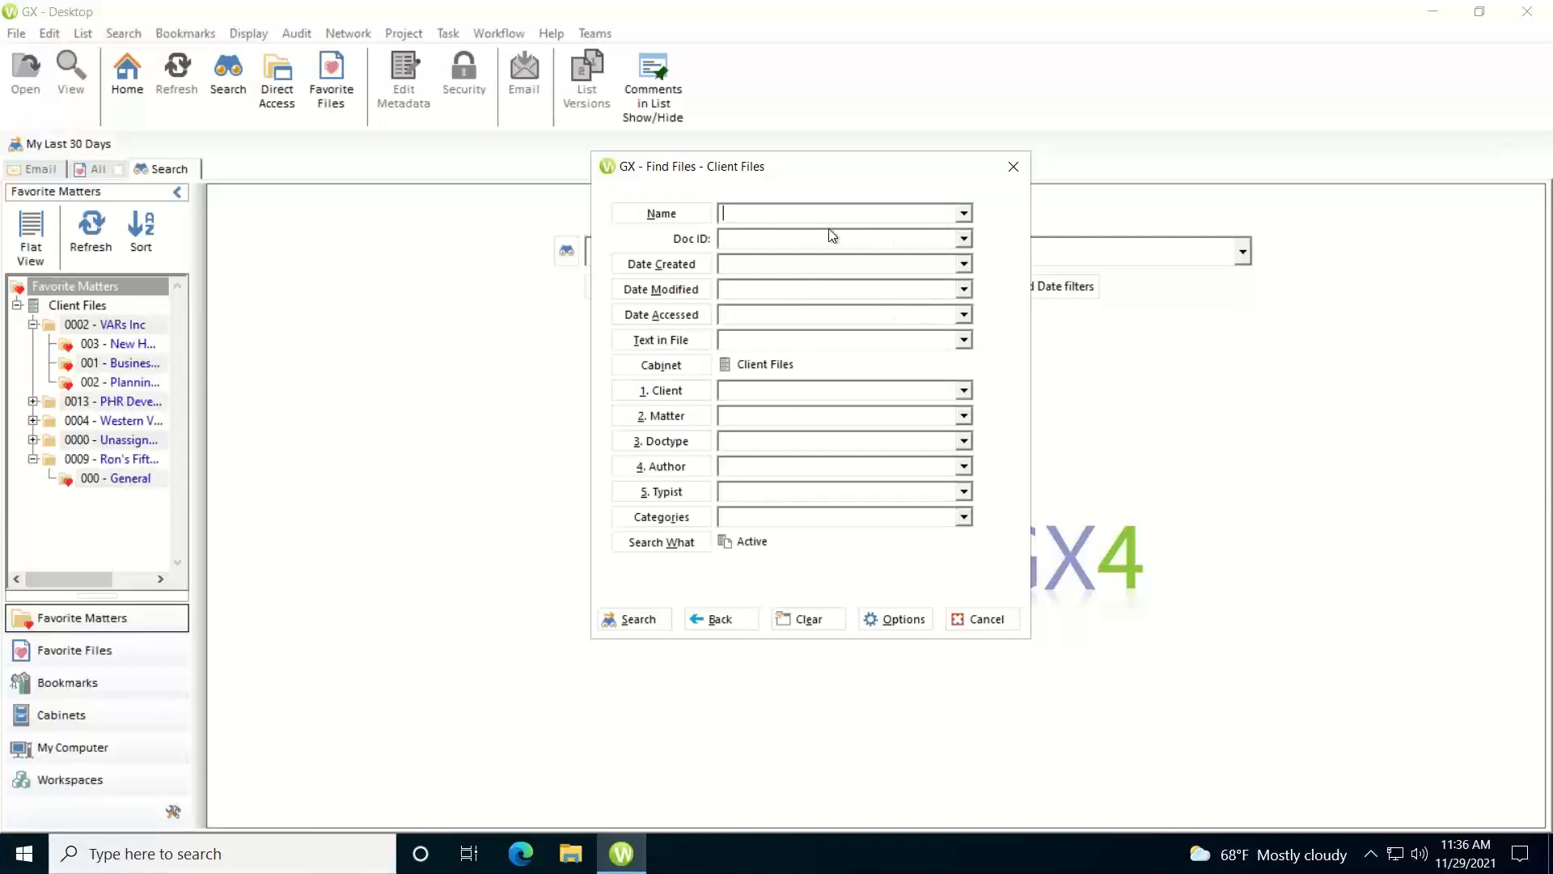
- Set the Name criterion to BUILDING from the previously used search terms
left_click(965, 215)
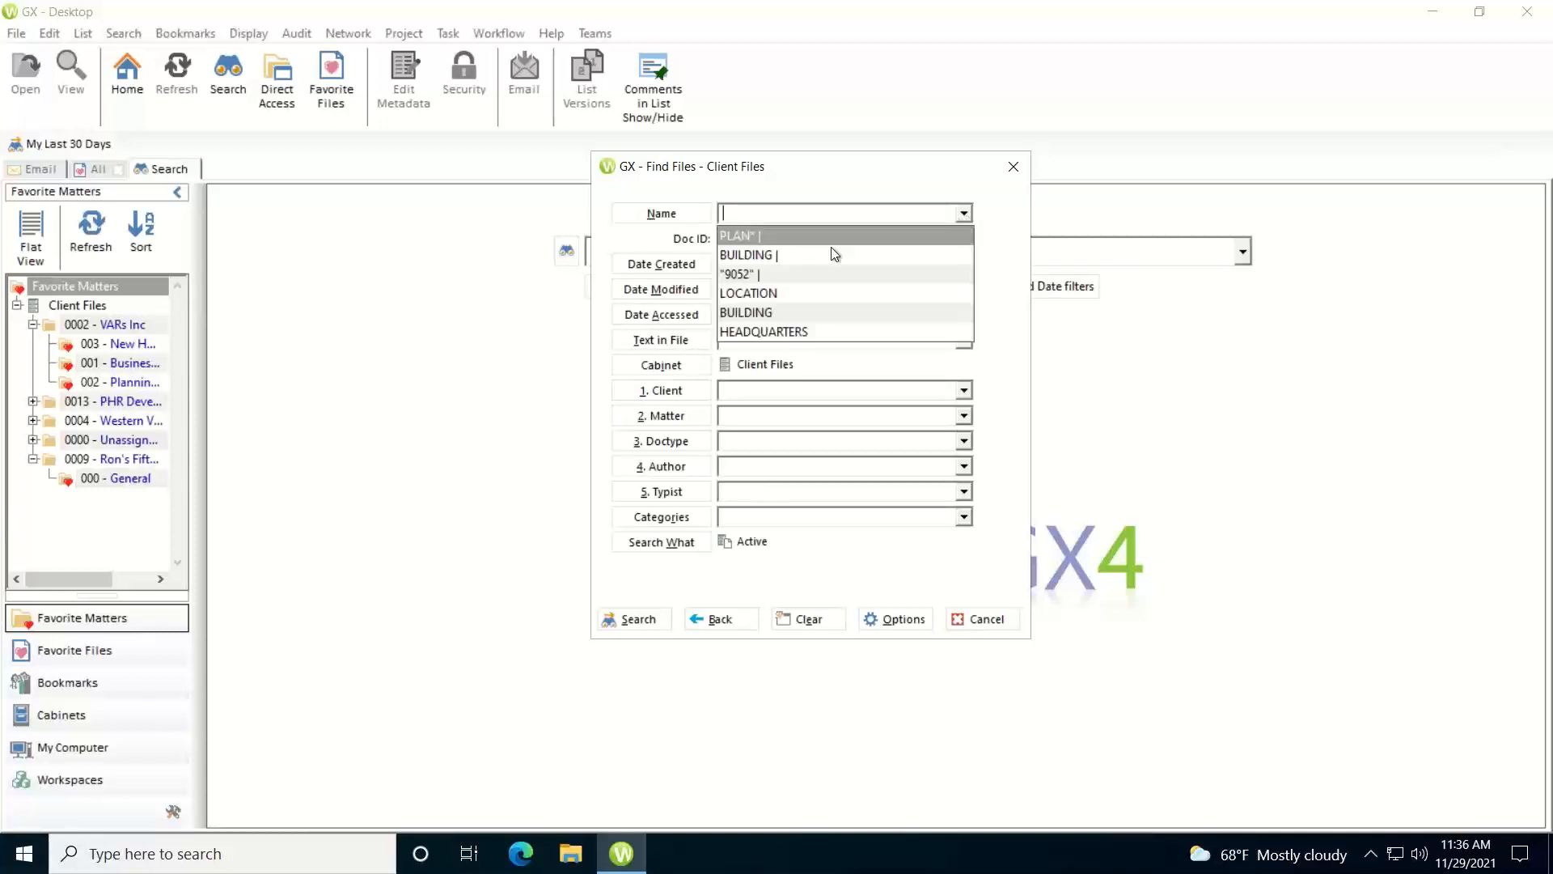
left_click(791, 313)
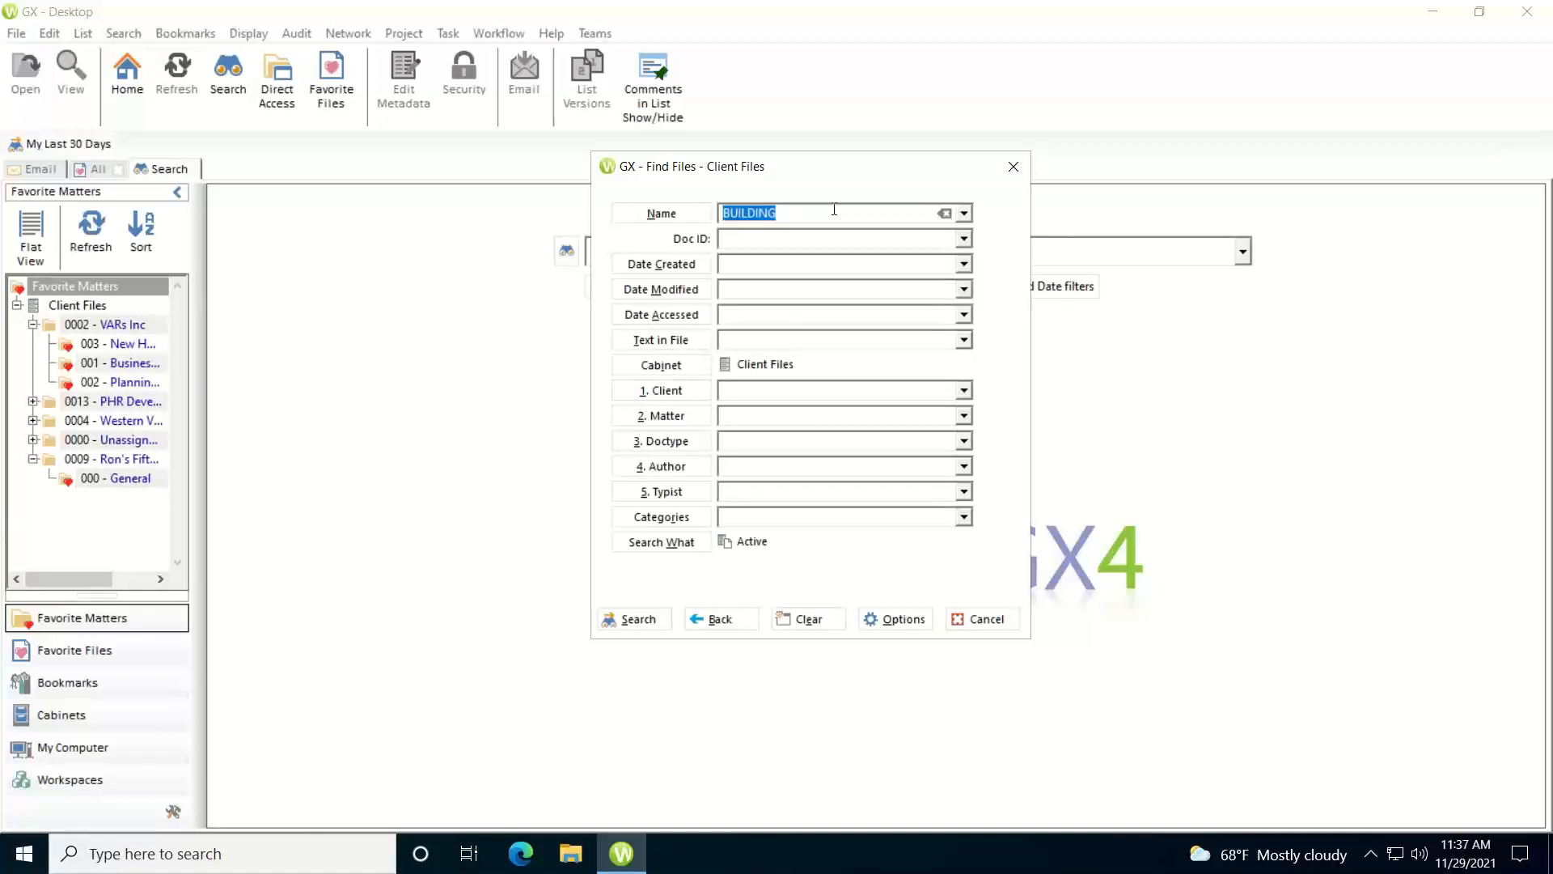
left_click(945, 215)
left_click(963, 213)
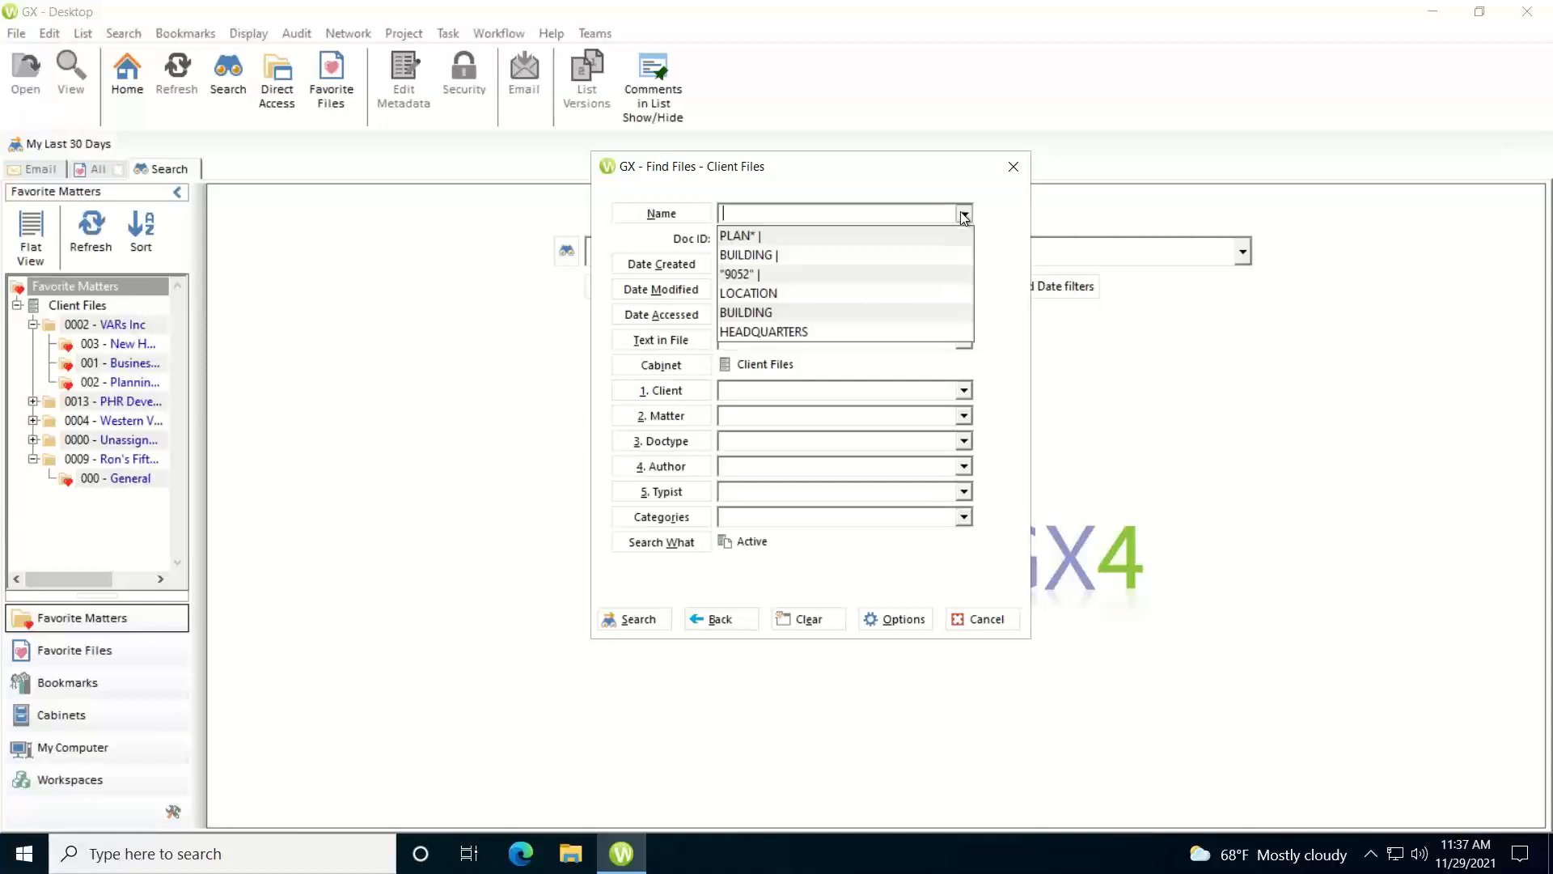
left_click(821, 311)
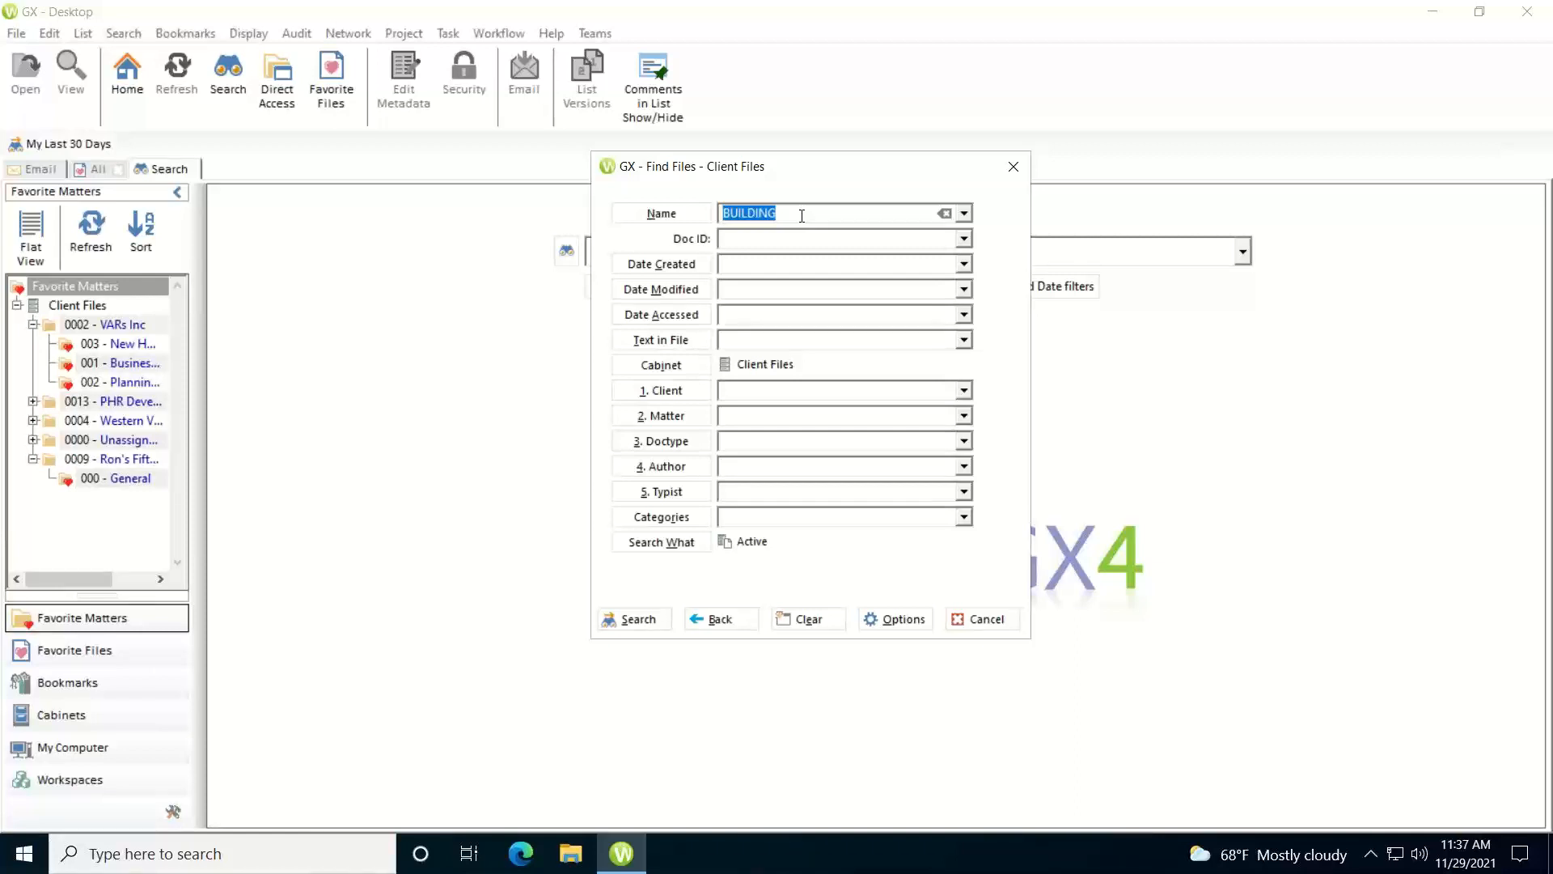
- Limit Date Modified to the range from 30 Days Ago up to Today
left_click(660, 296)
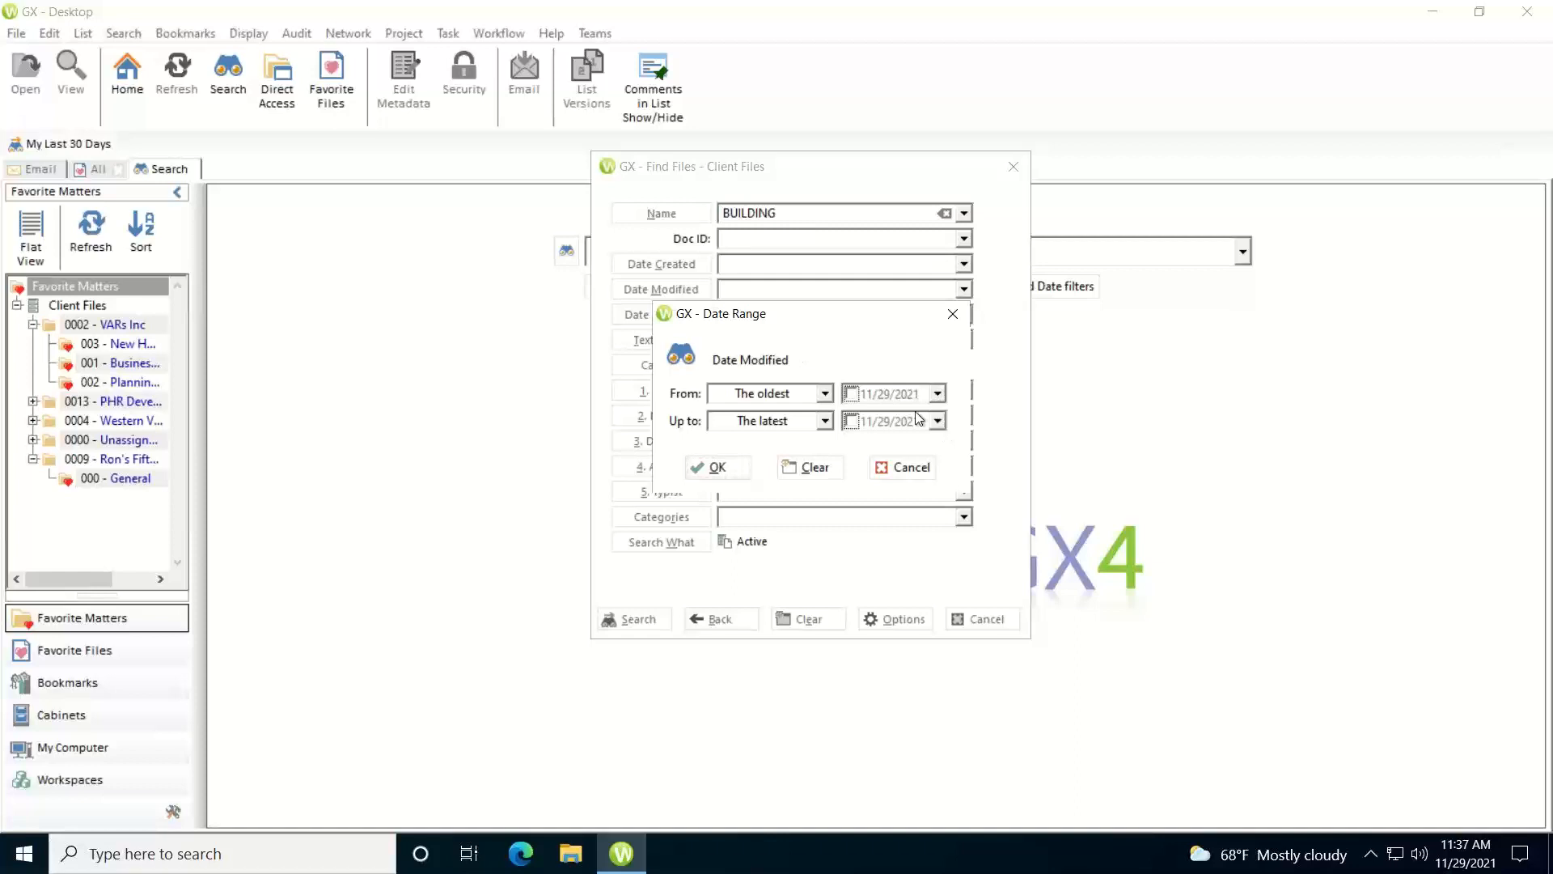
left_click(826, 394)
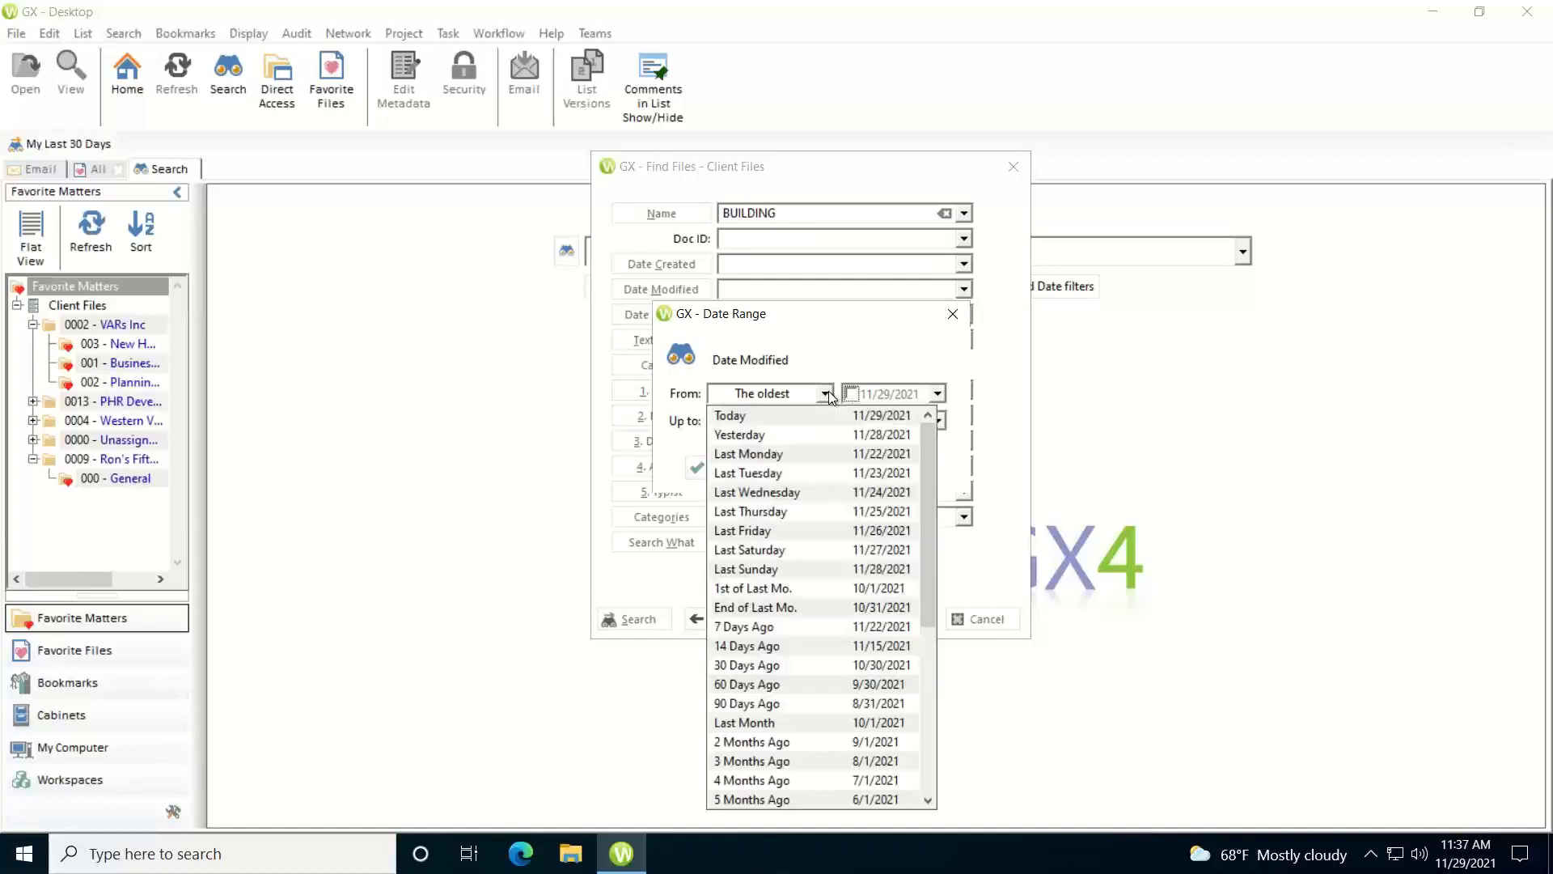
left_click(755, 666)
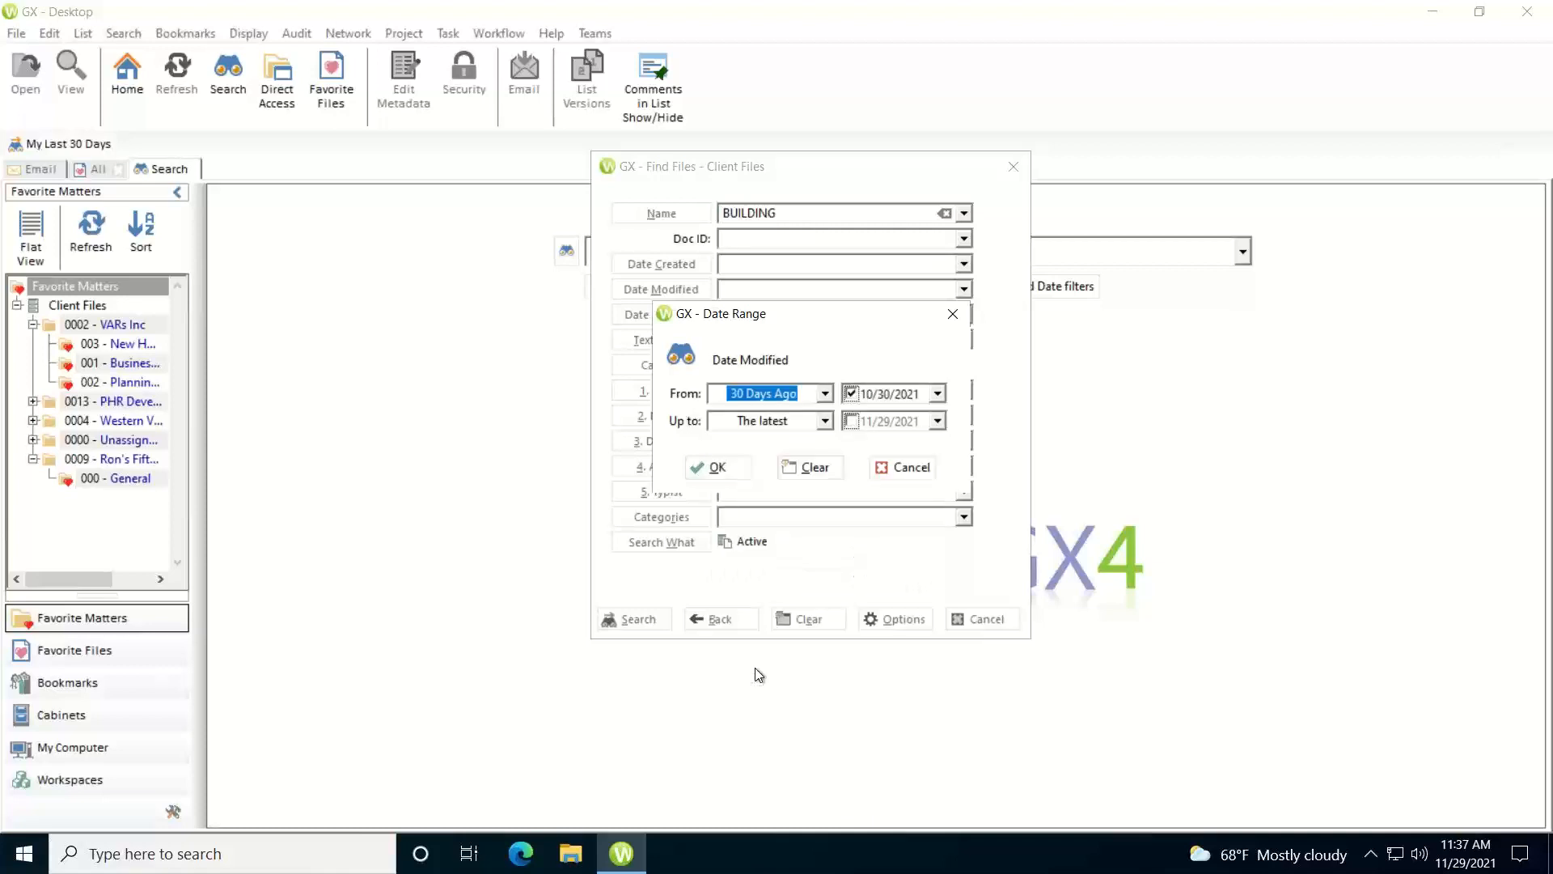
left_click(823, 420)
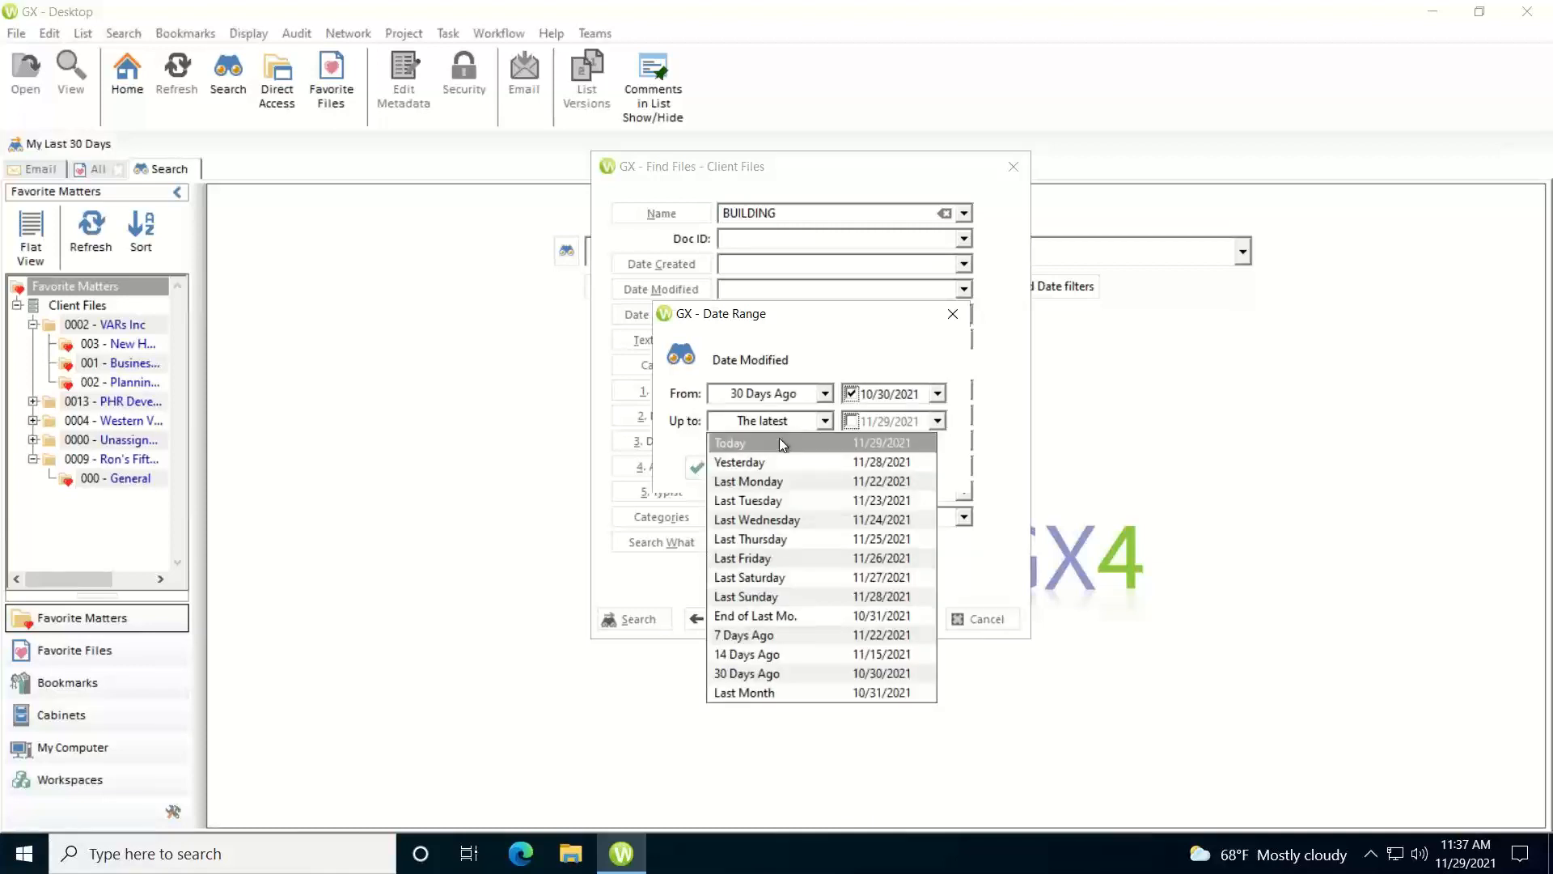
left_click(782, 443)
left_click(717, 467)
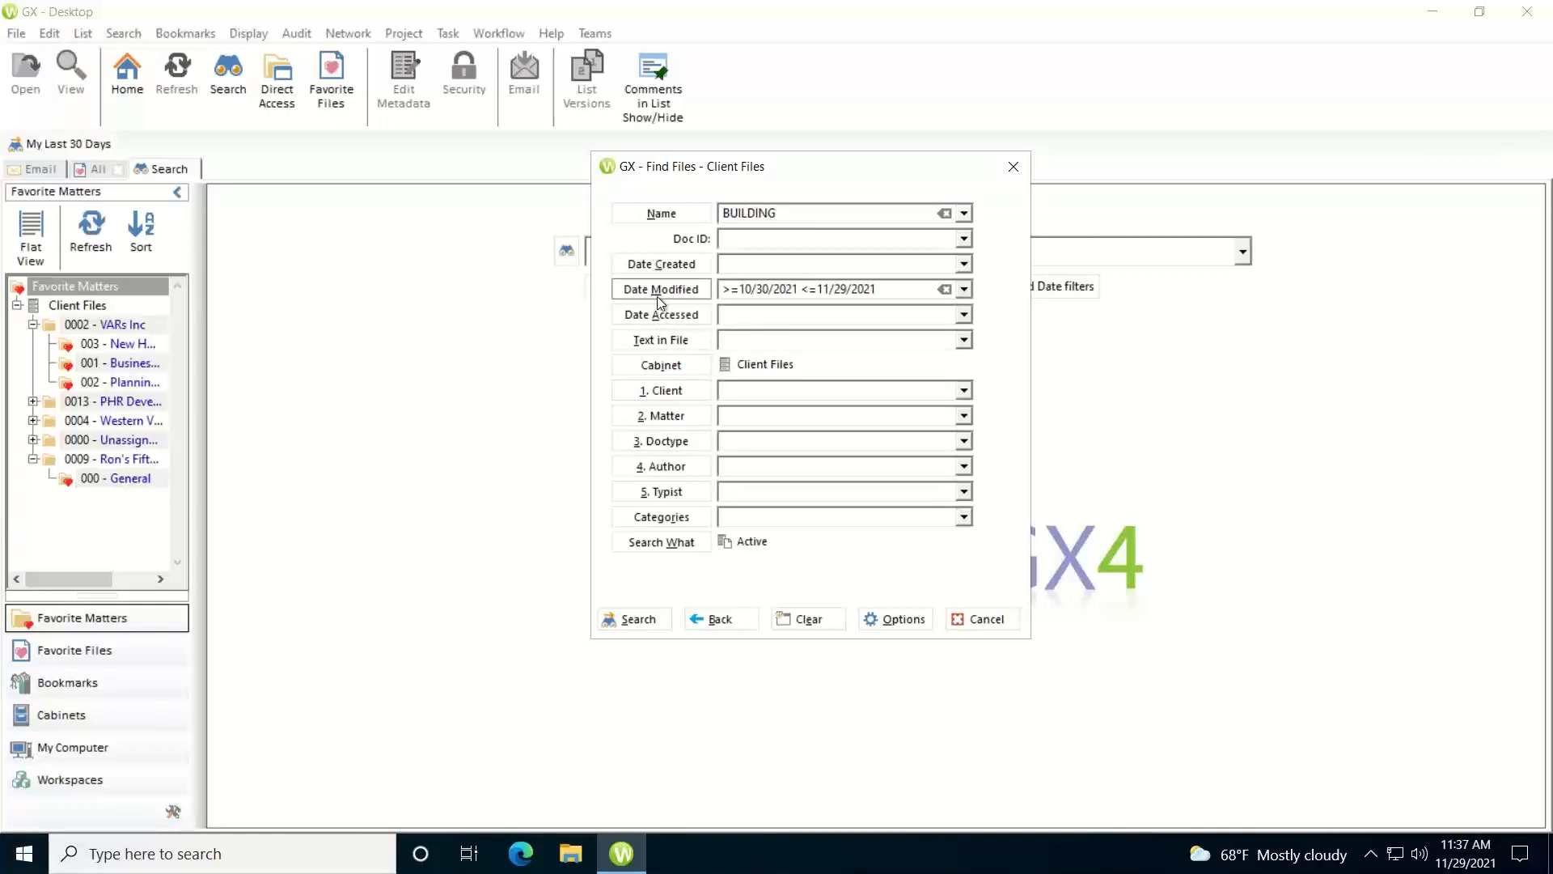
- Check the previously used Date Modified ranges, keep the 10/30/2021 to 11/29/2021 range and run the search
left_click(965, 291)
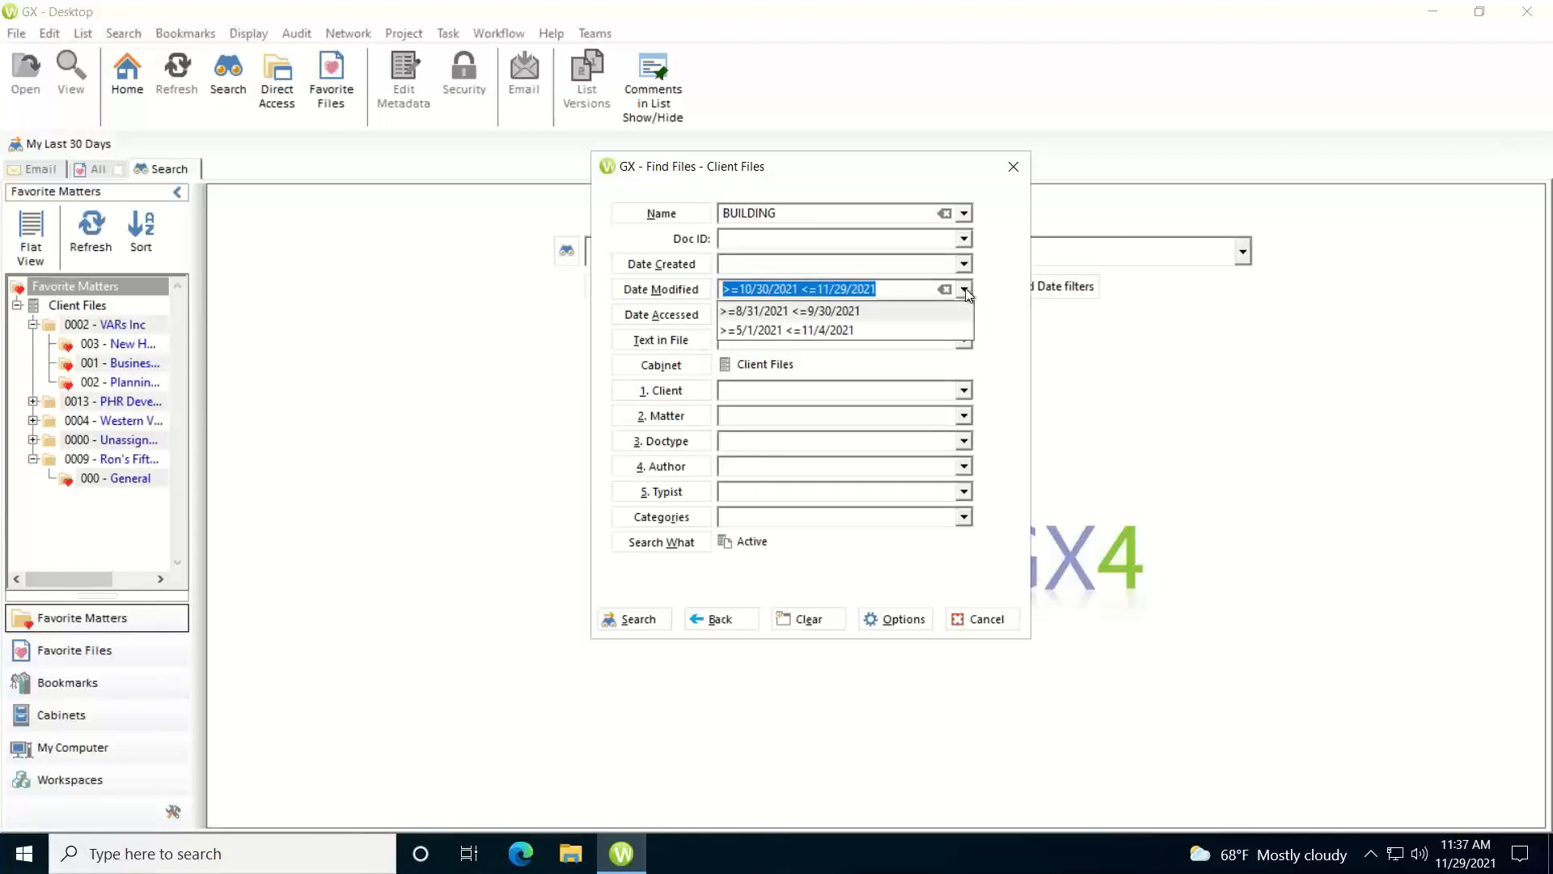
left_click(965, 290)
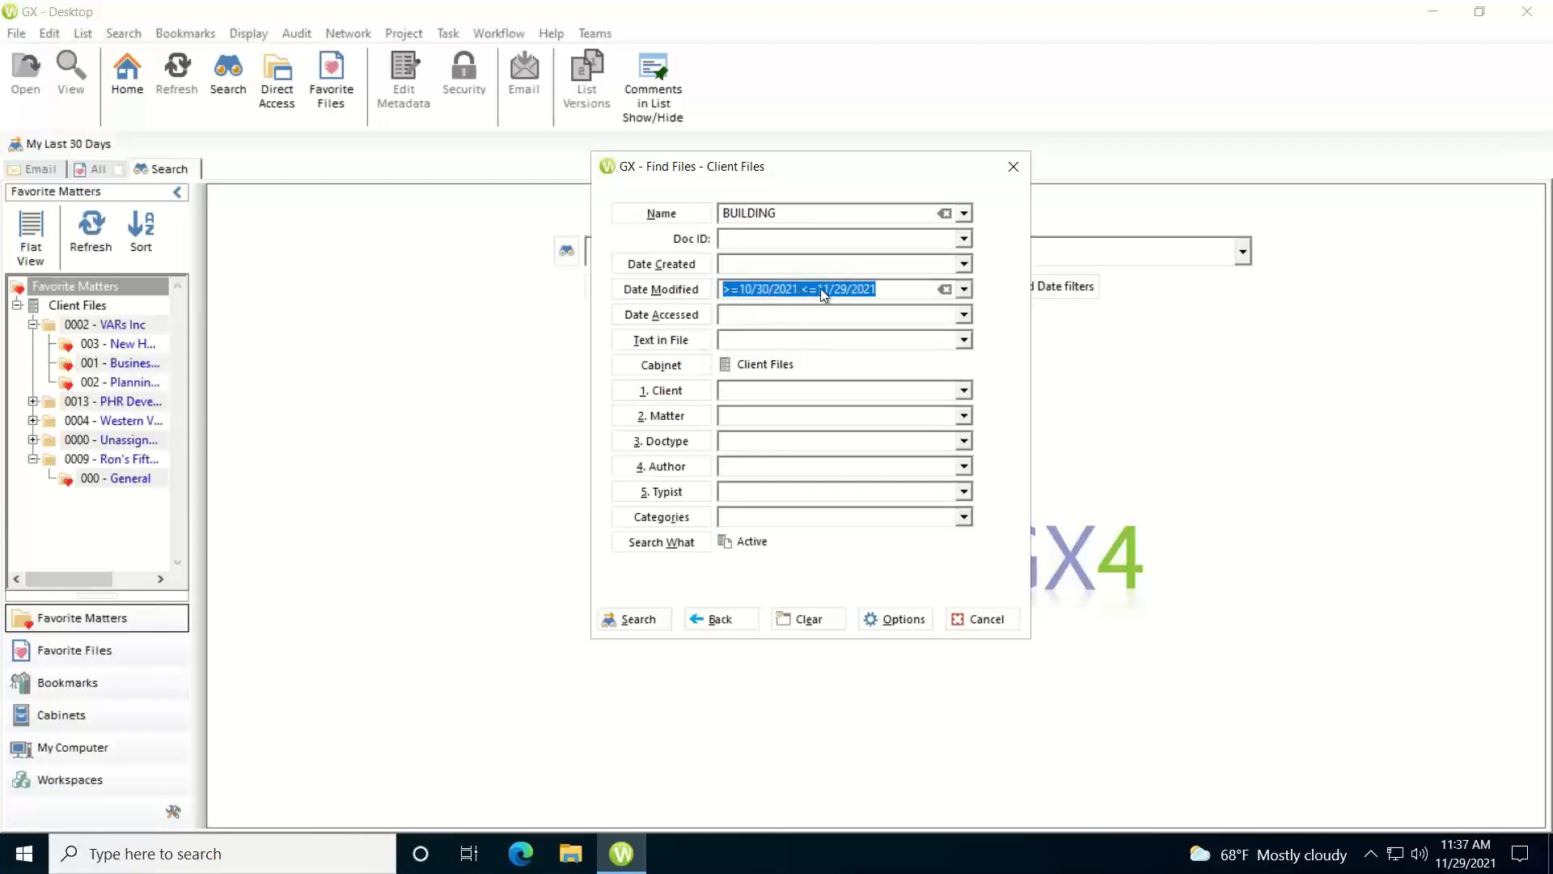
left_click(890, 289)
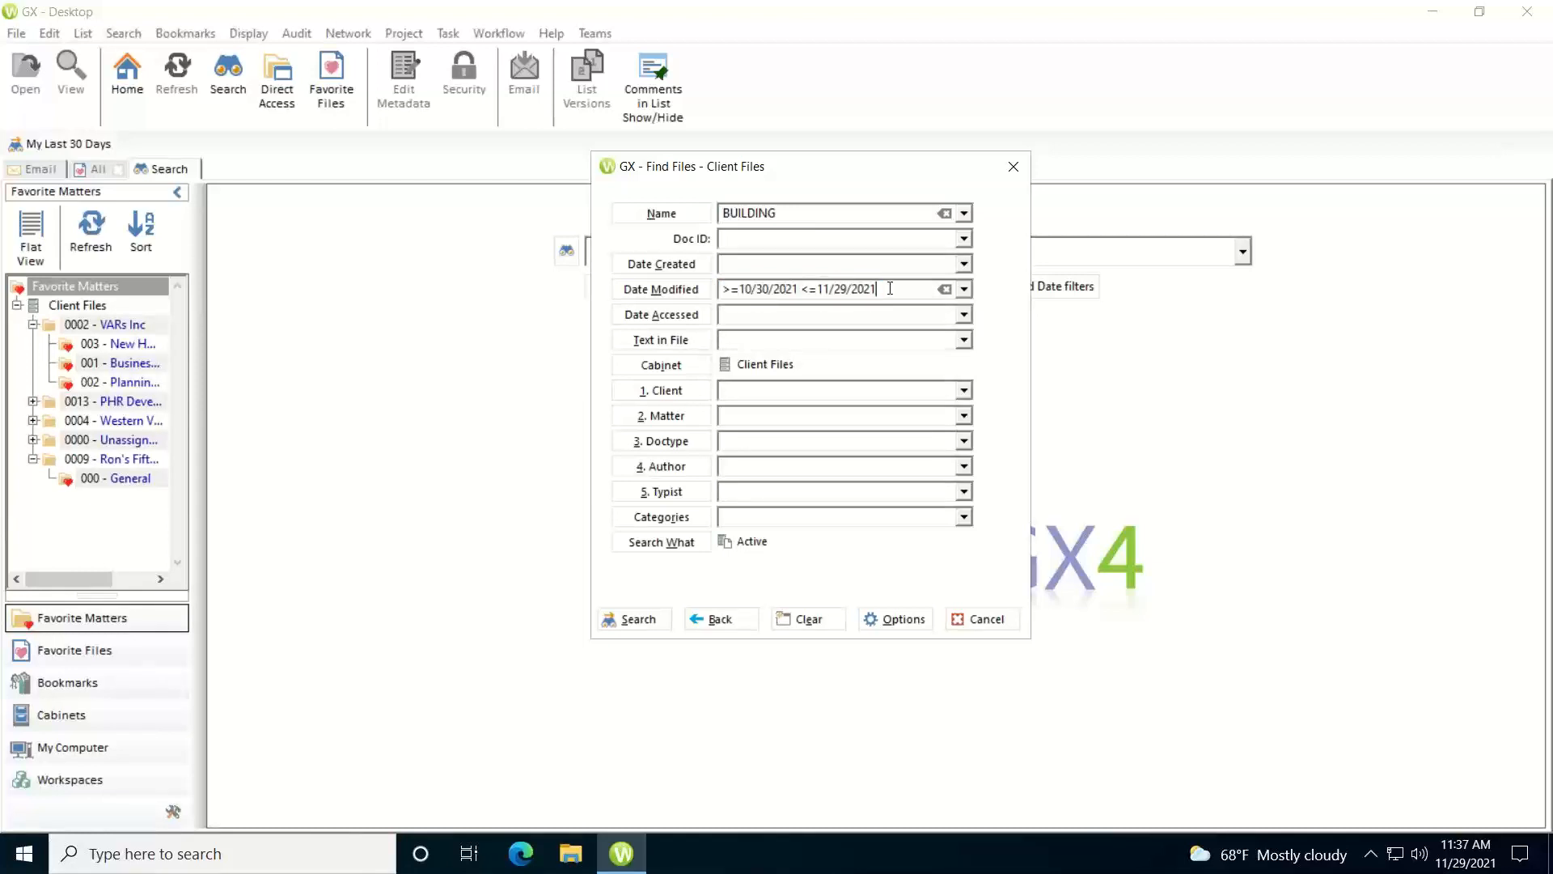
left_click(636, 619)
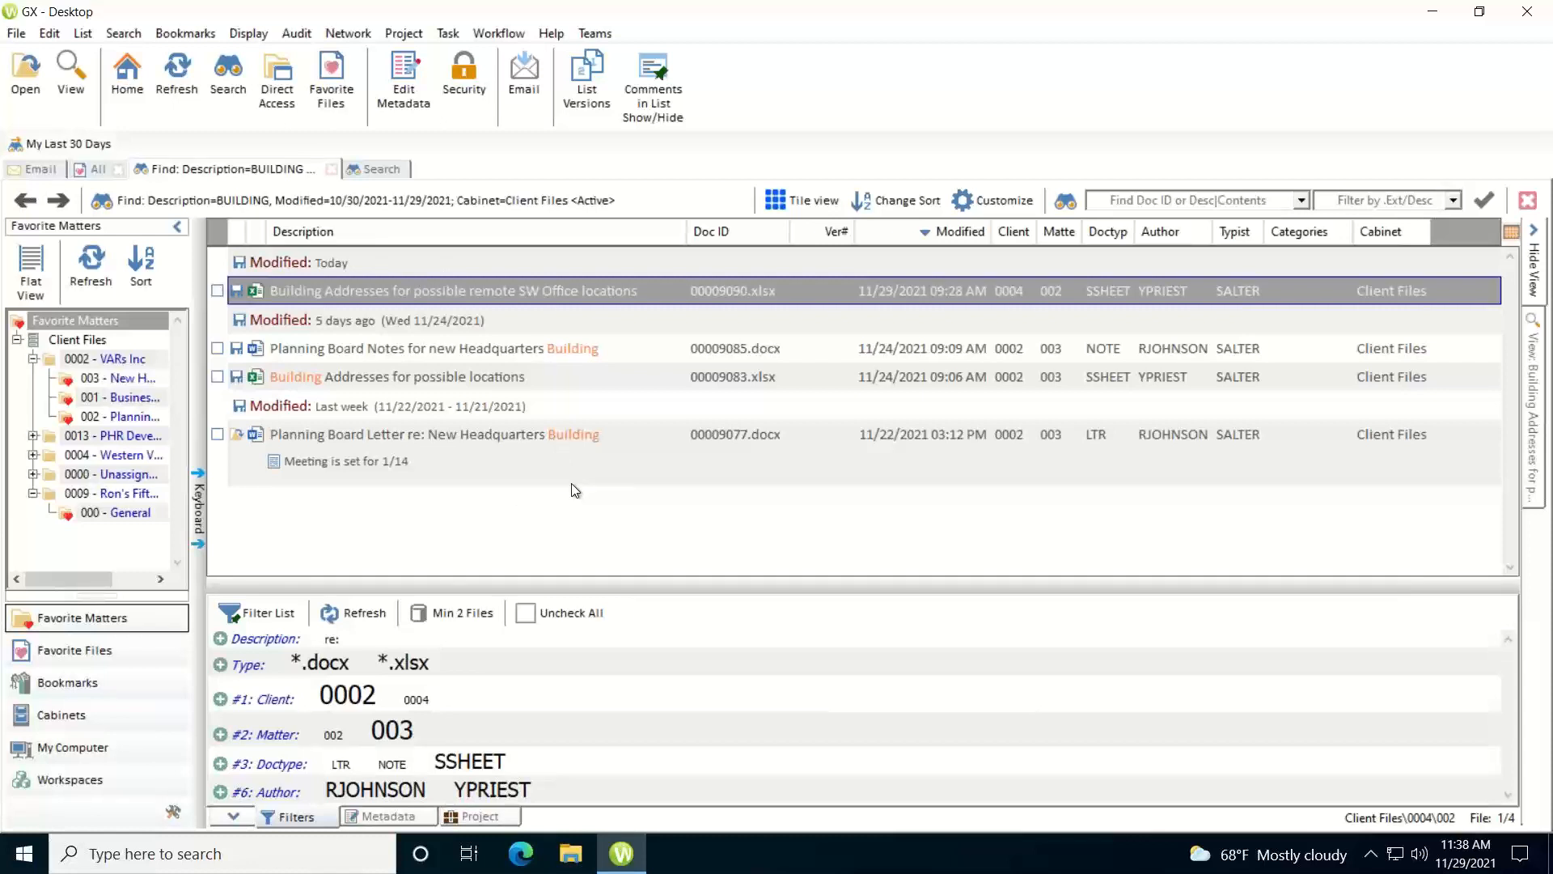
- Modify the last active search by adding VARs Inc as the Client, check it in the client table and rerun the search
left_click(229, 81)
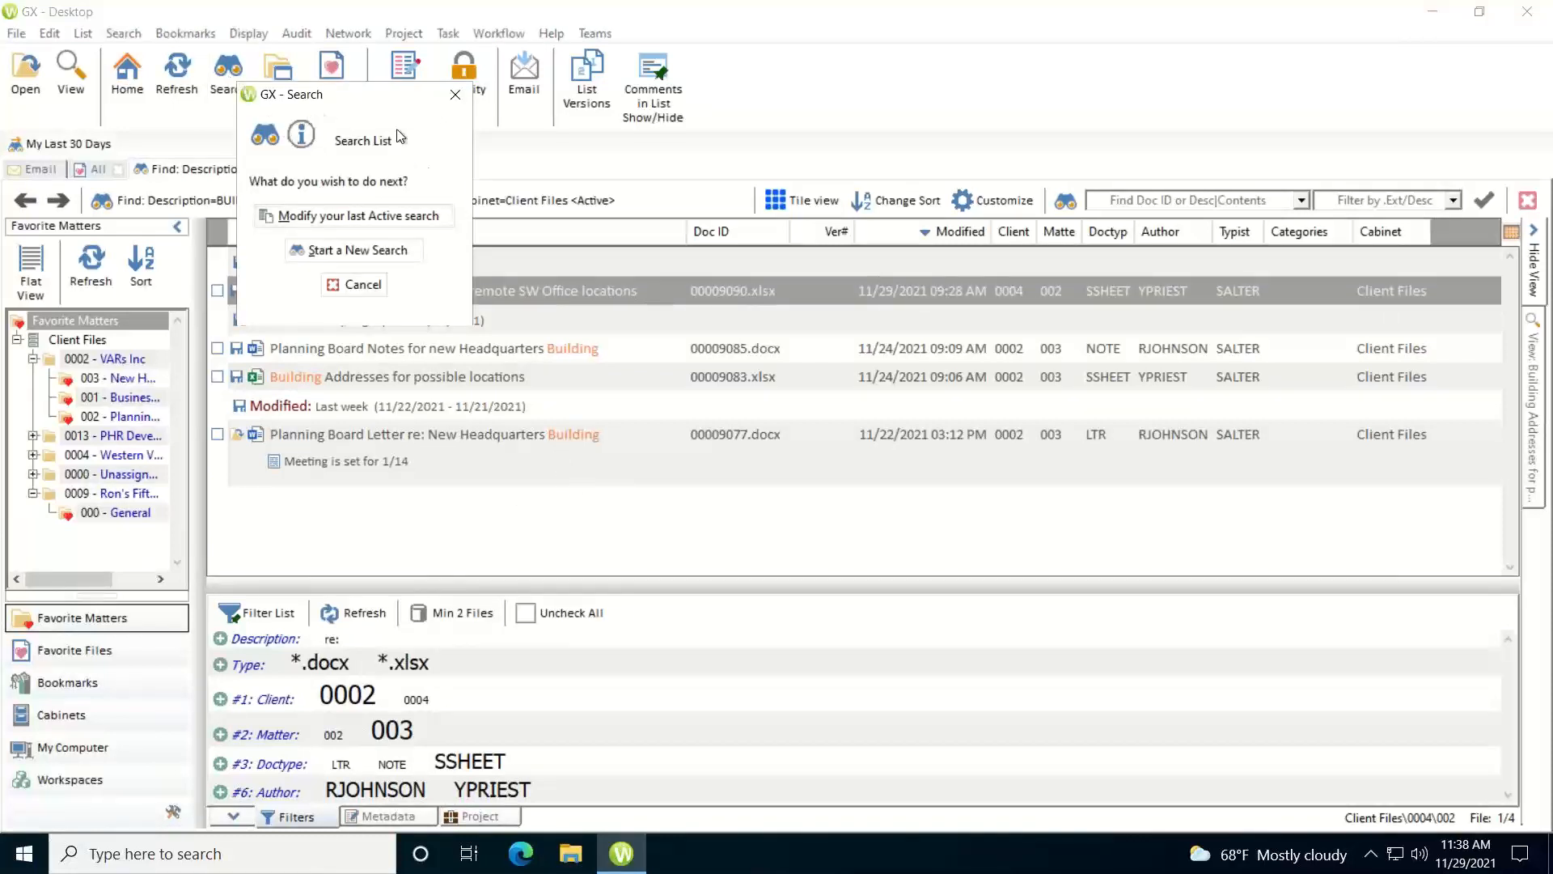
left_click(352, 213)
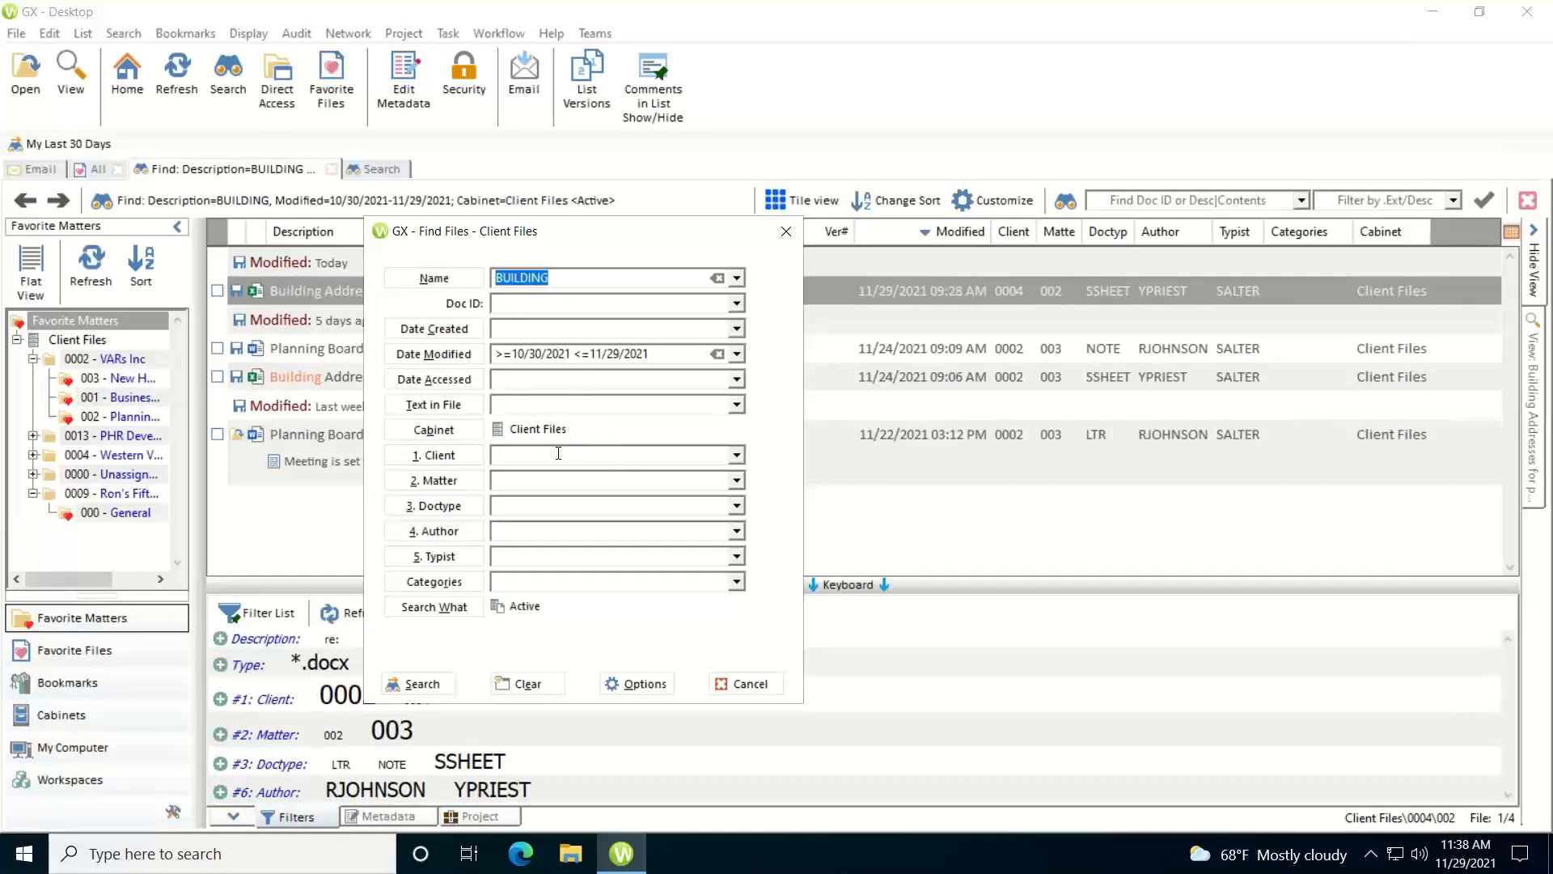
left_click(738, 457)
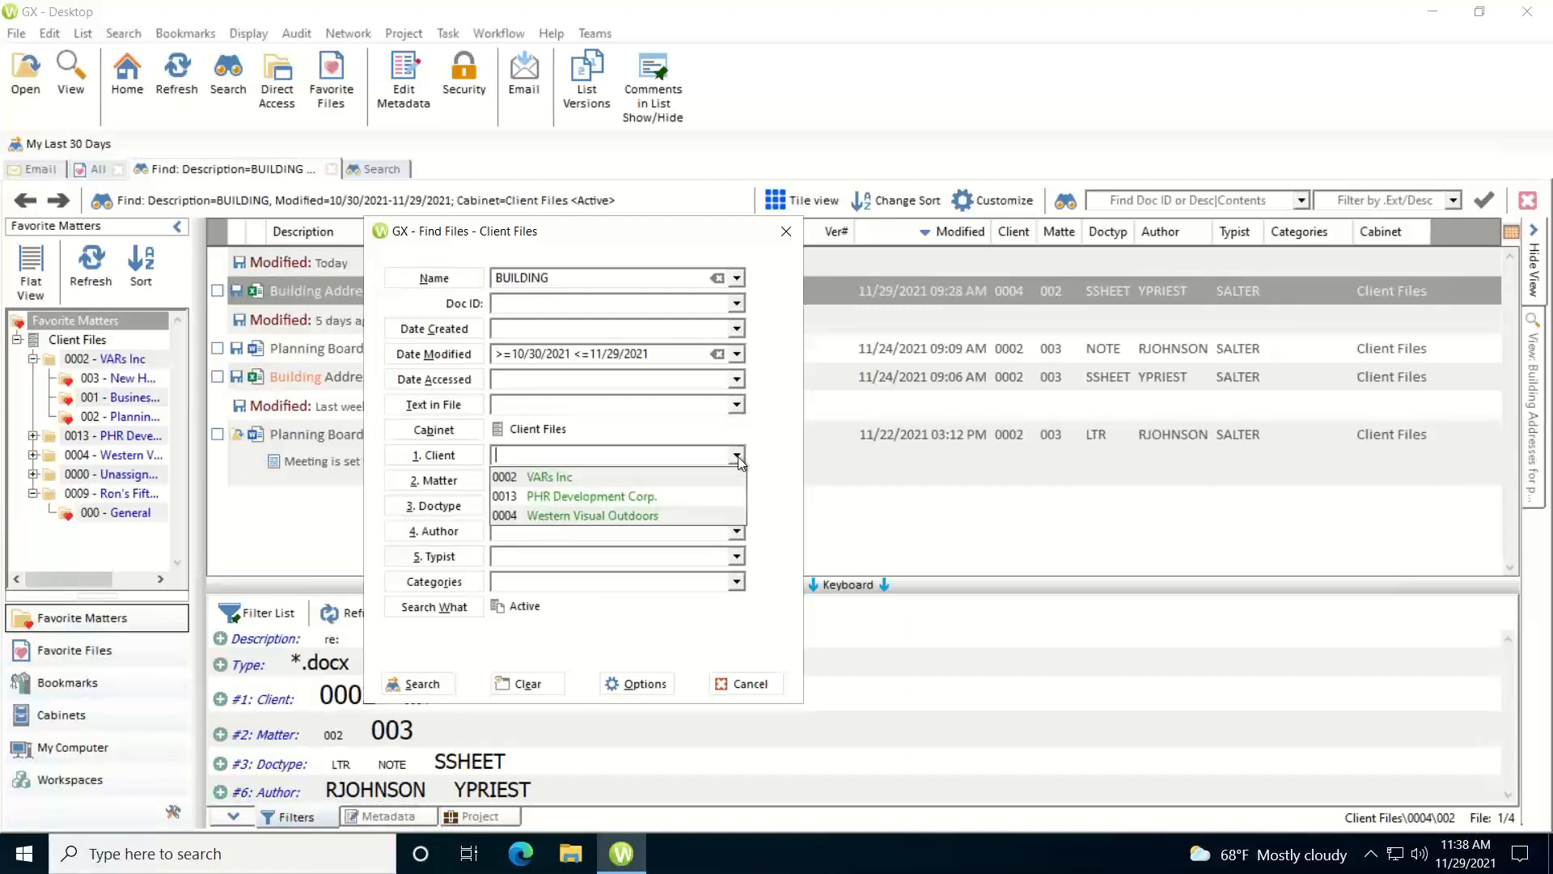
left_click(599, 479)
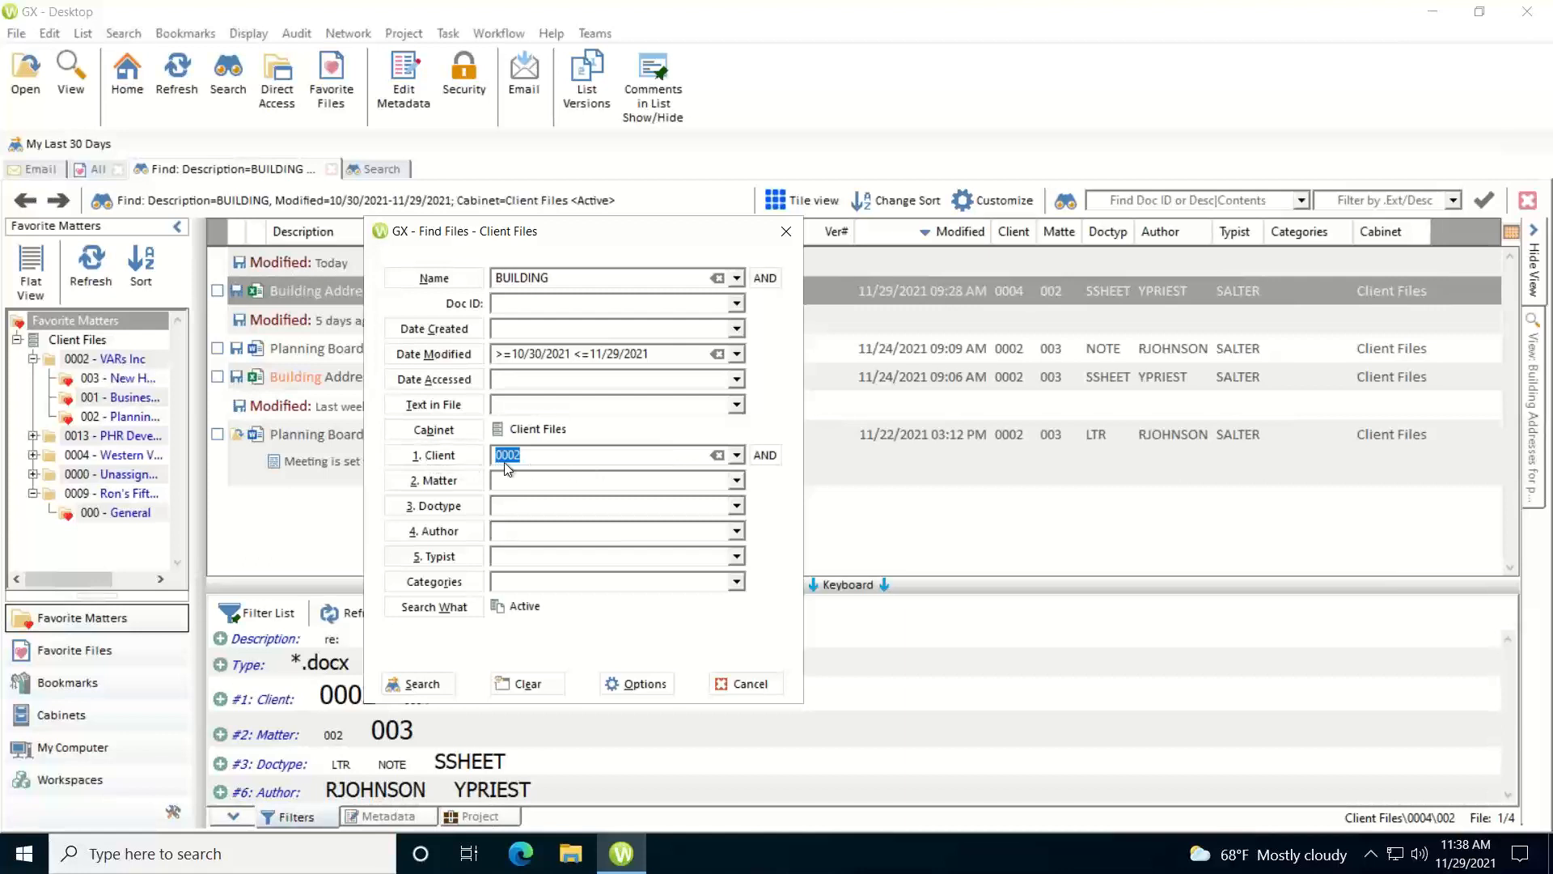
left_click(530, 461)
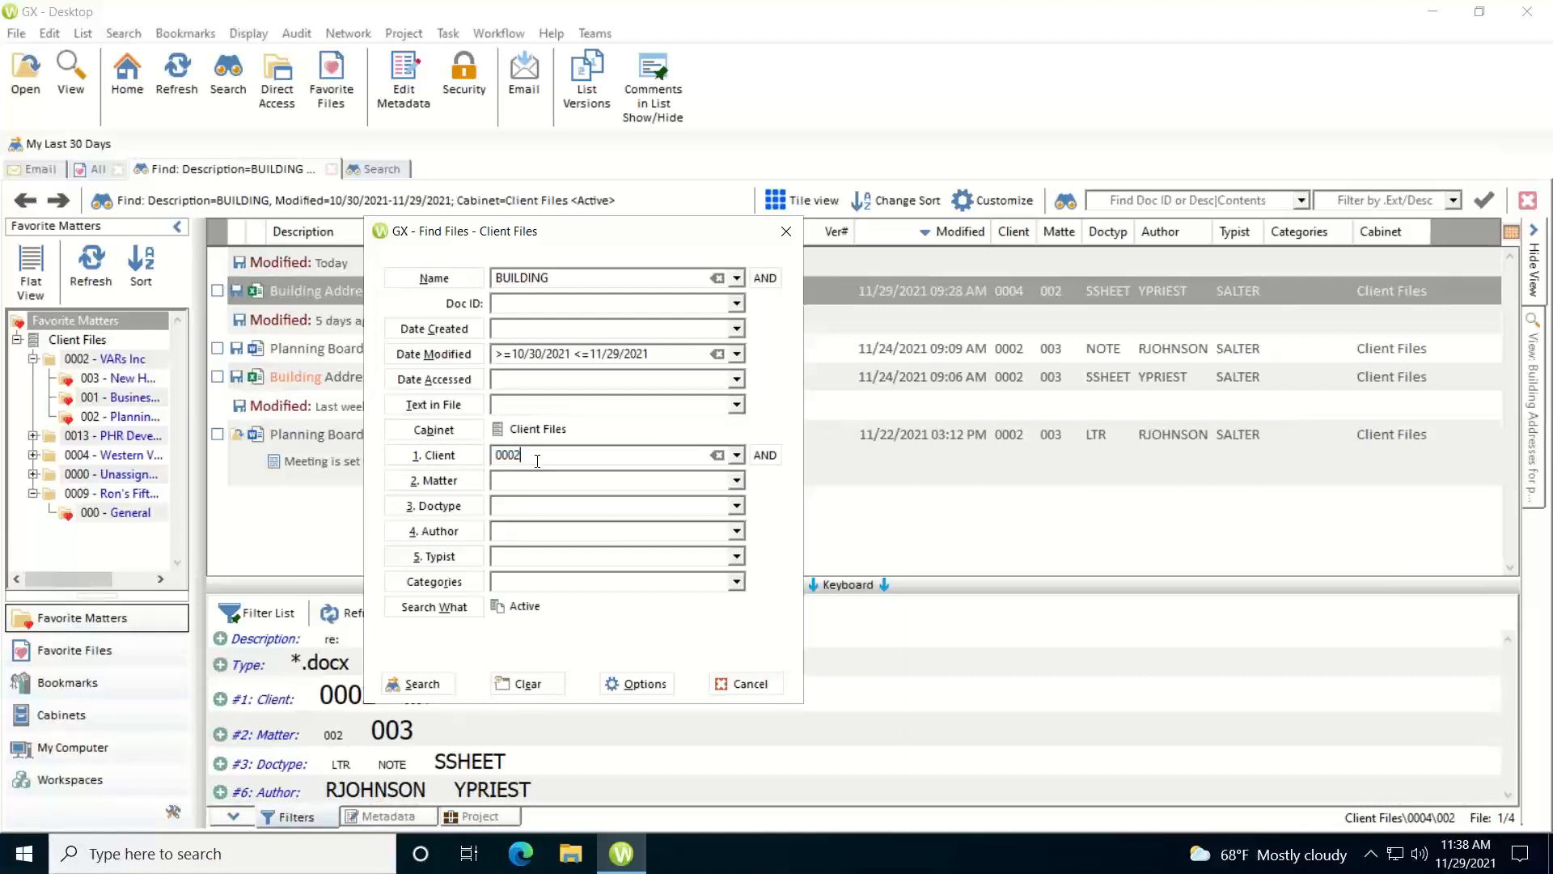
left_click(428, 458)
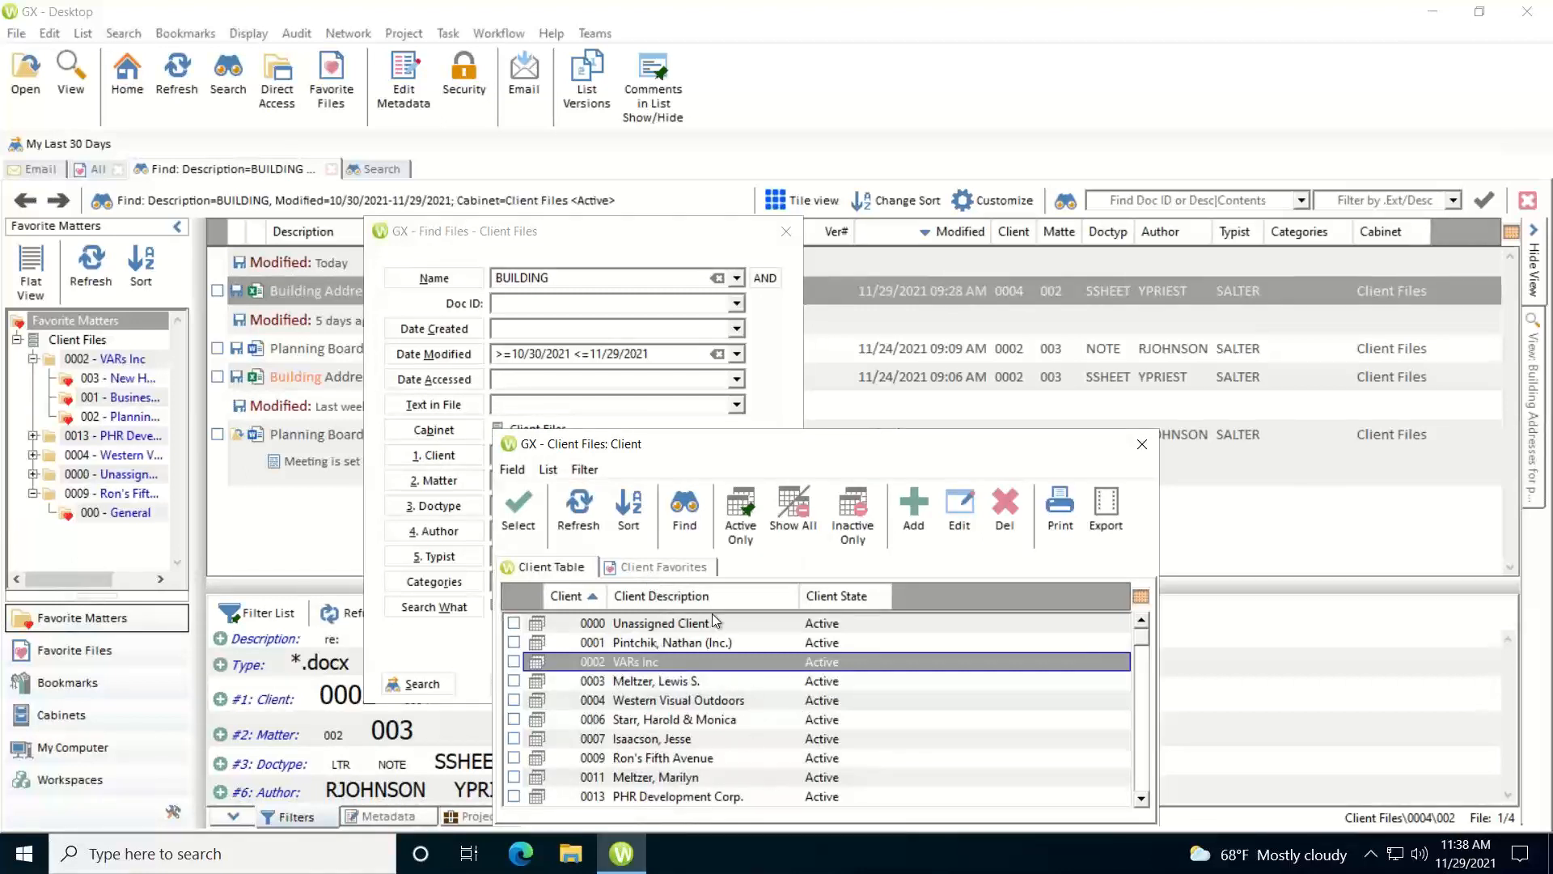
left_click(1141, 445)
left_click(422, 684)
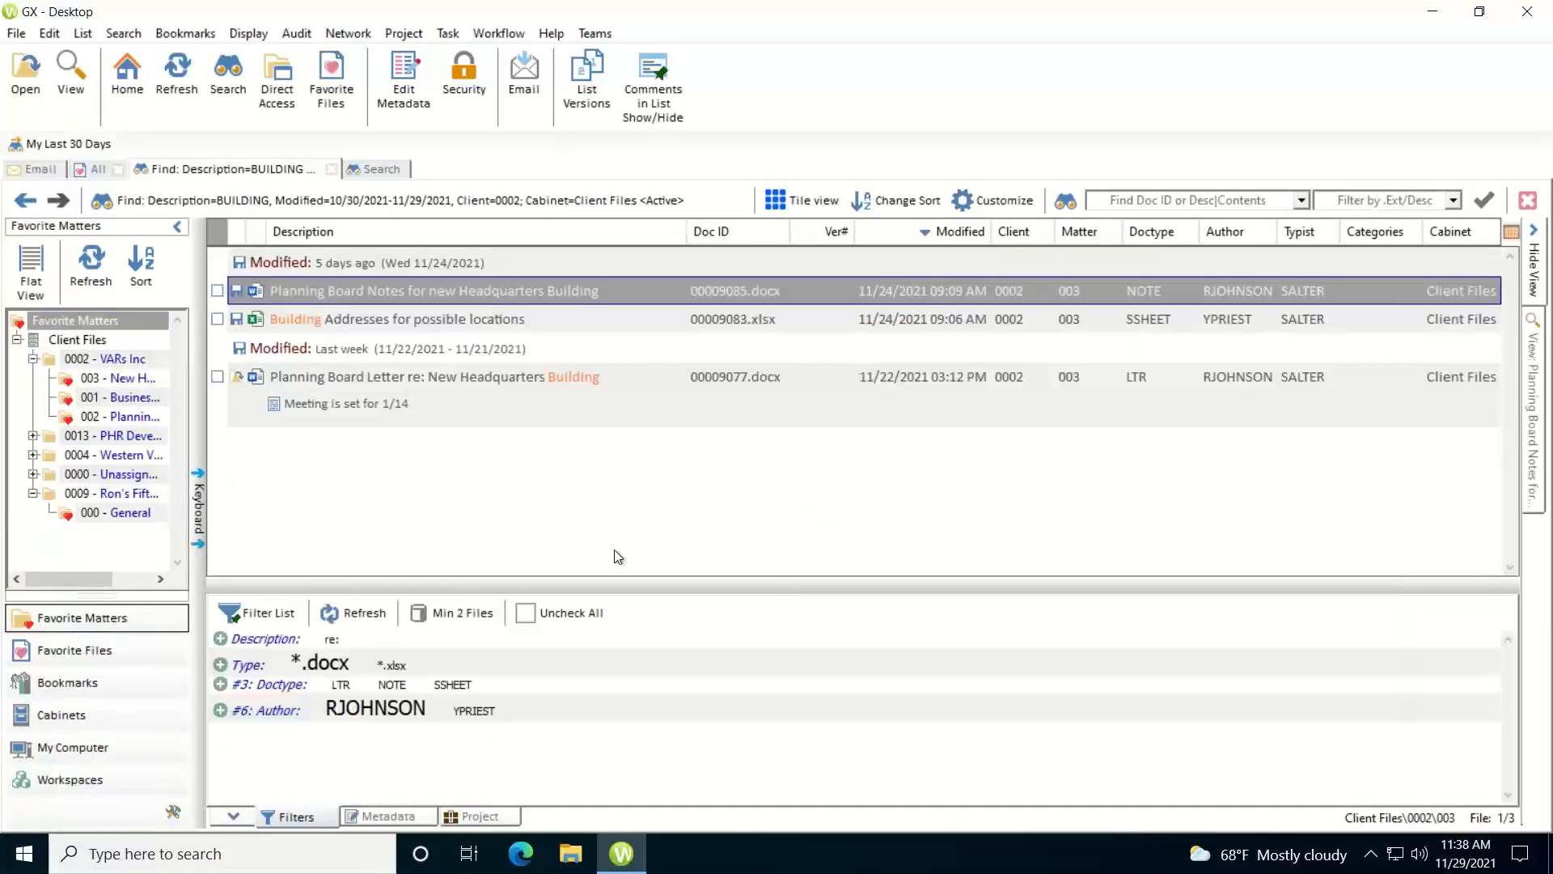
- Modify the last active search by adding the Doctype LTR (Letter) and rerun the search
left_click(227, 74)
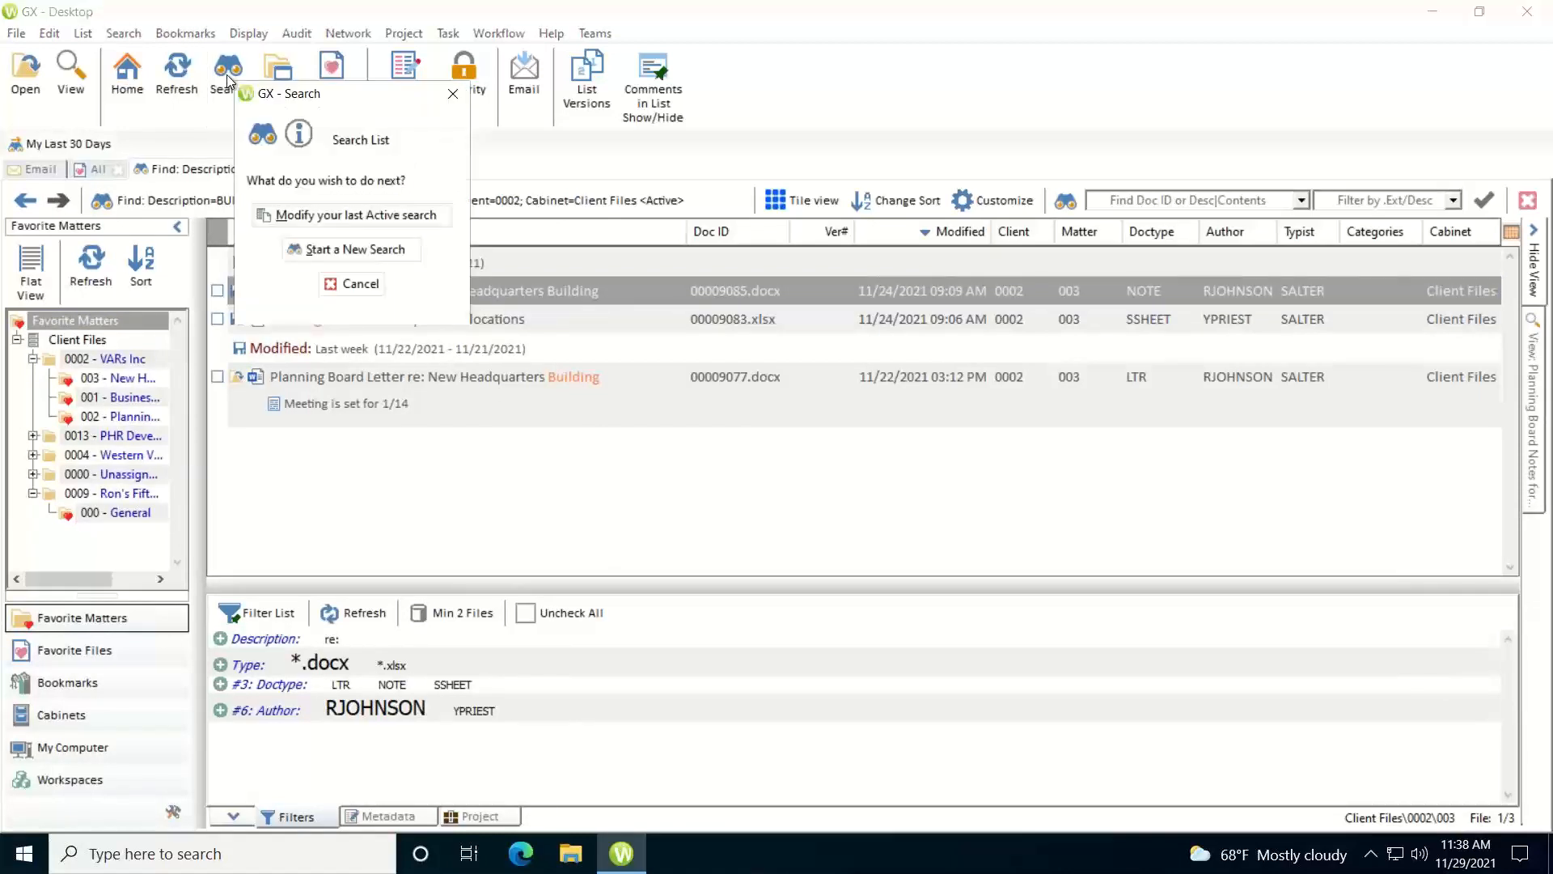
left_click(344, 219)
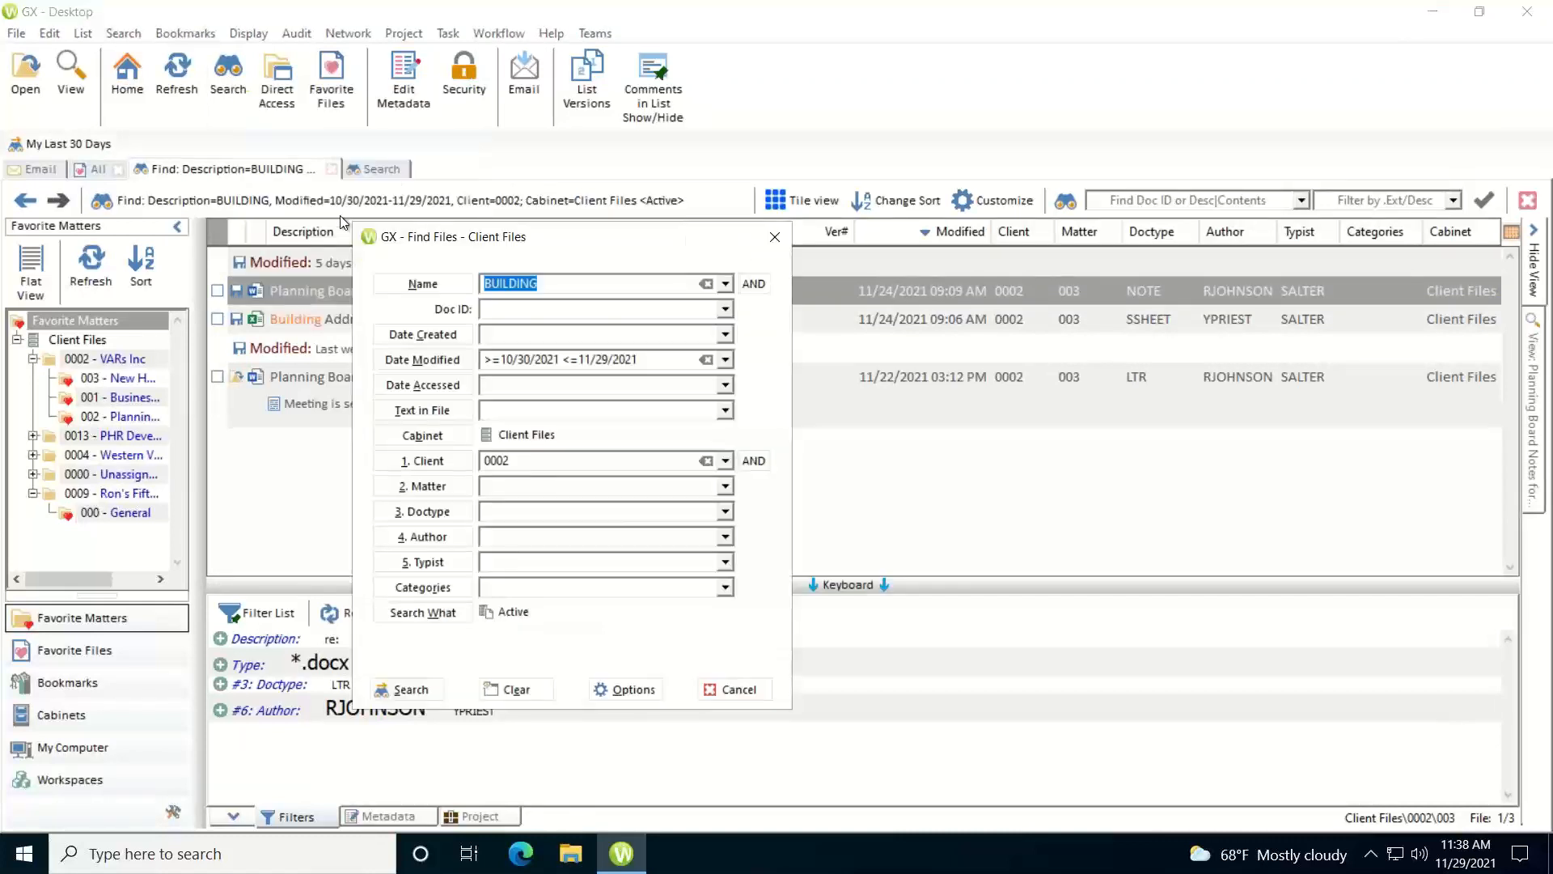
left_click(437, 514)
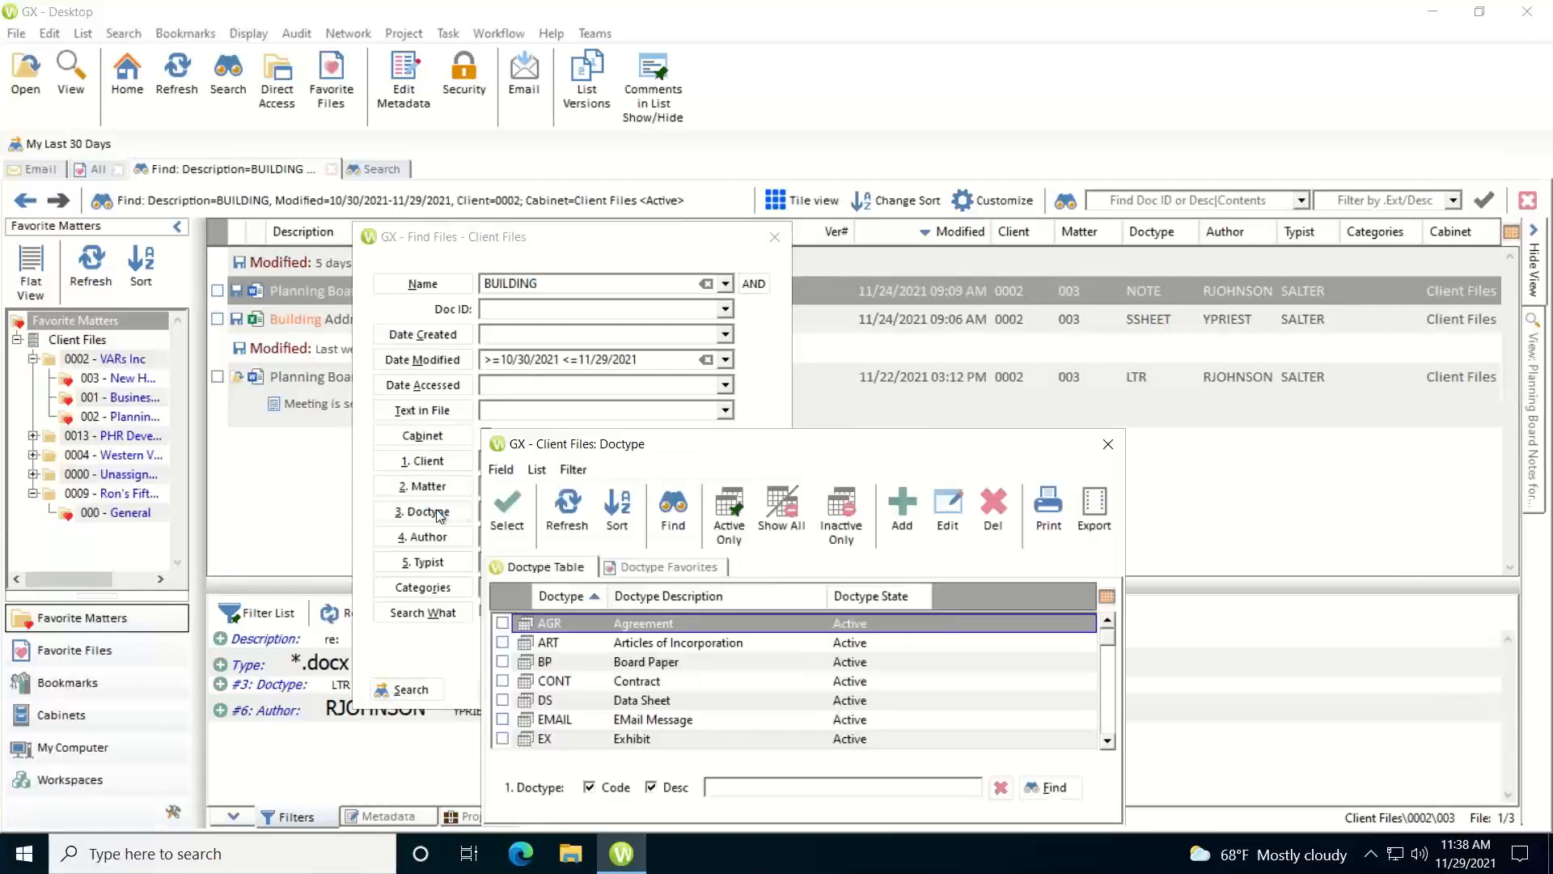
type("ltr")
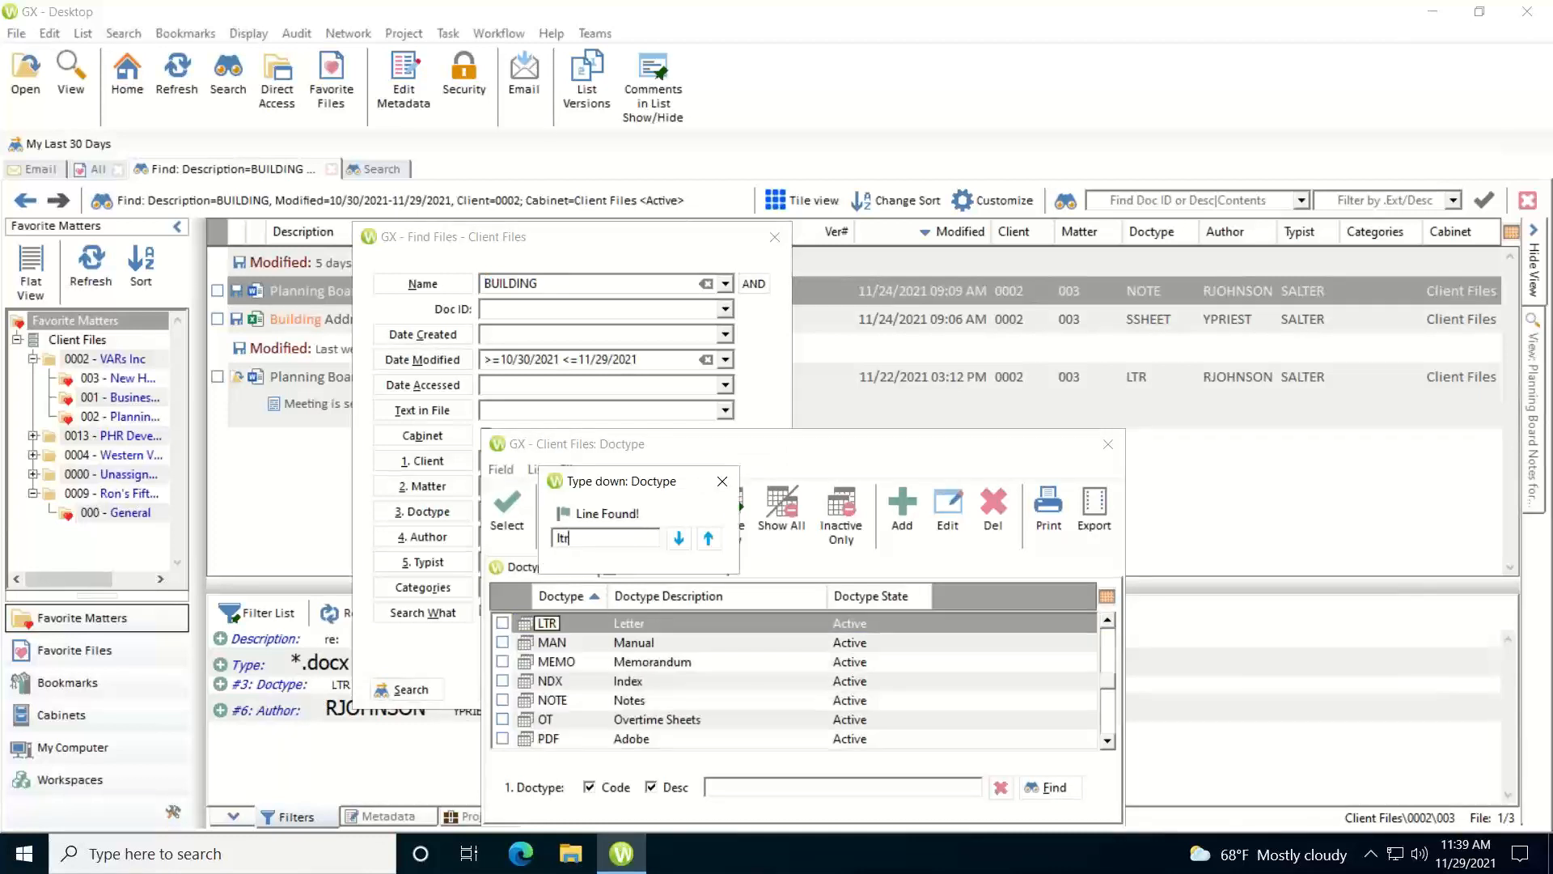
double_click(547, 622)
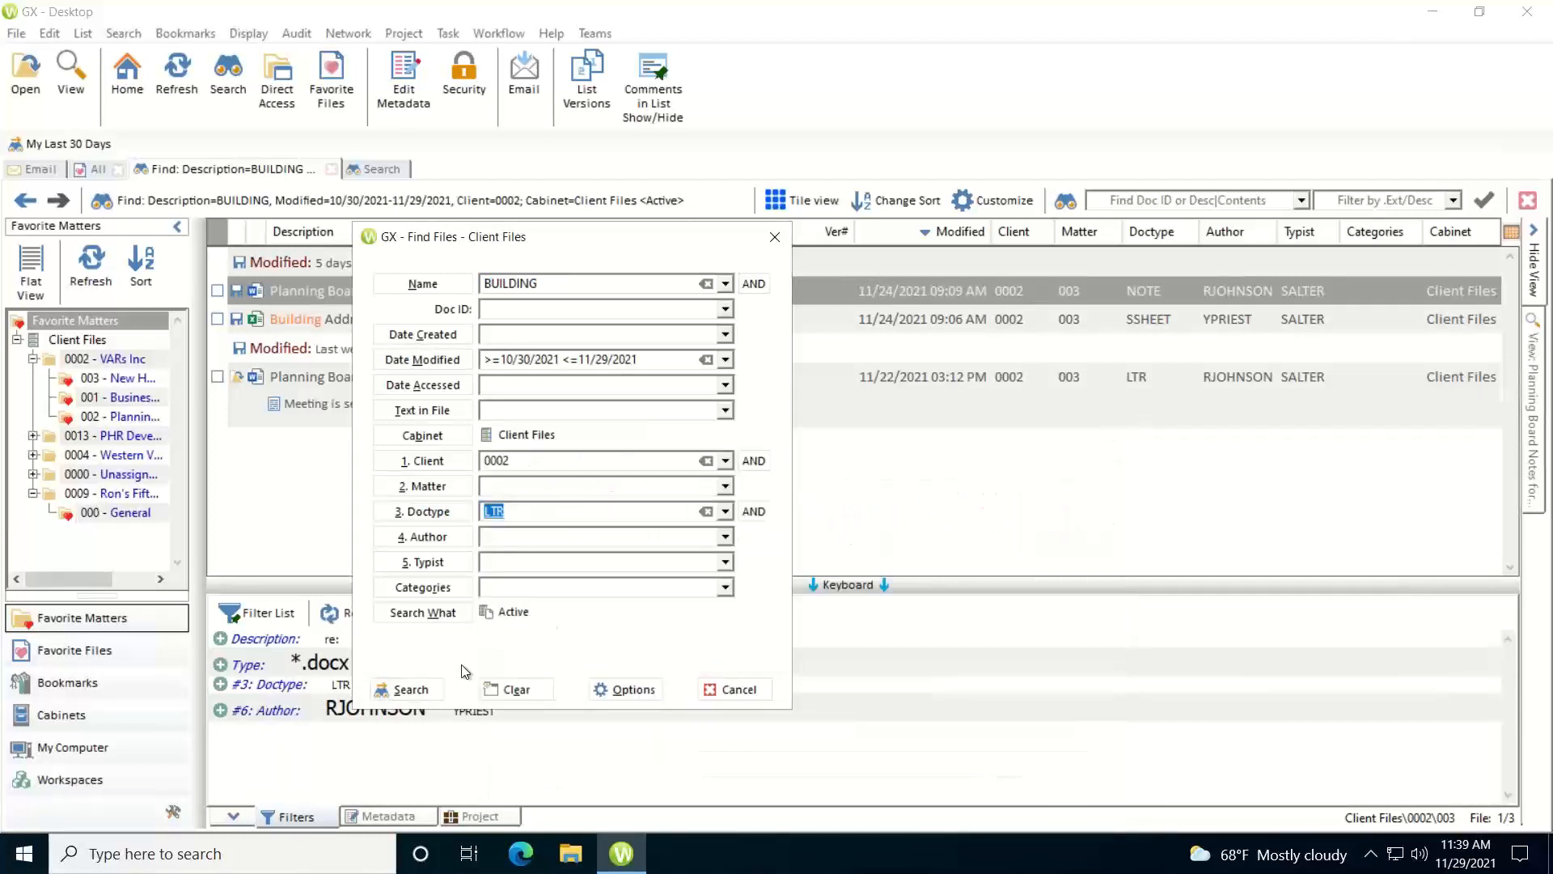
left_click(402, 689)
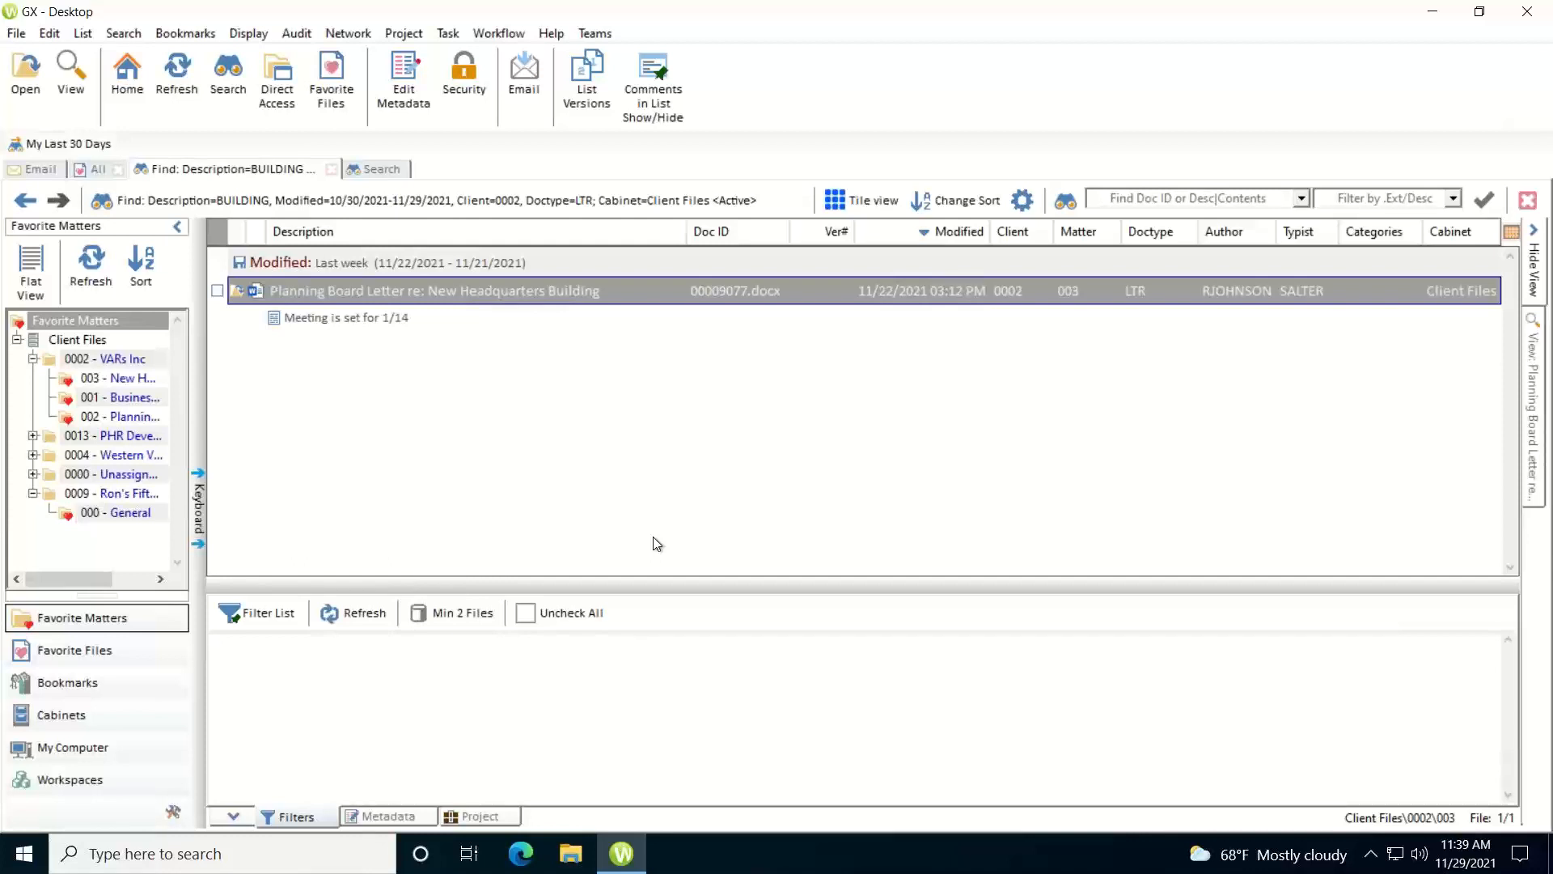
- Reopen the last active search for modification and clear its Doctype, Client and Name criteria
left_click(225, 78)
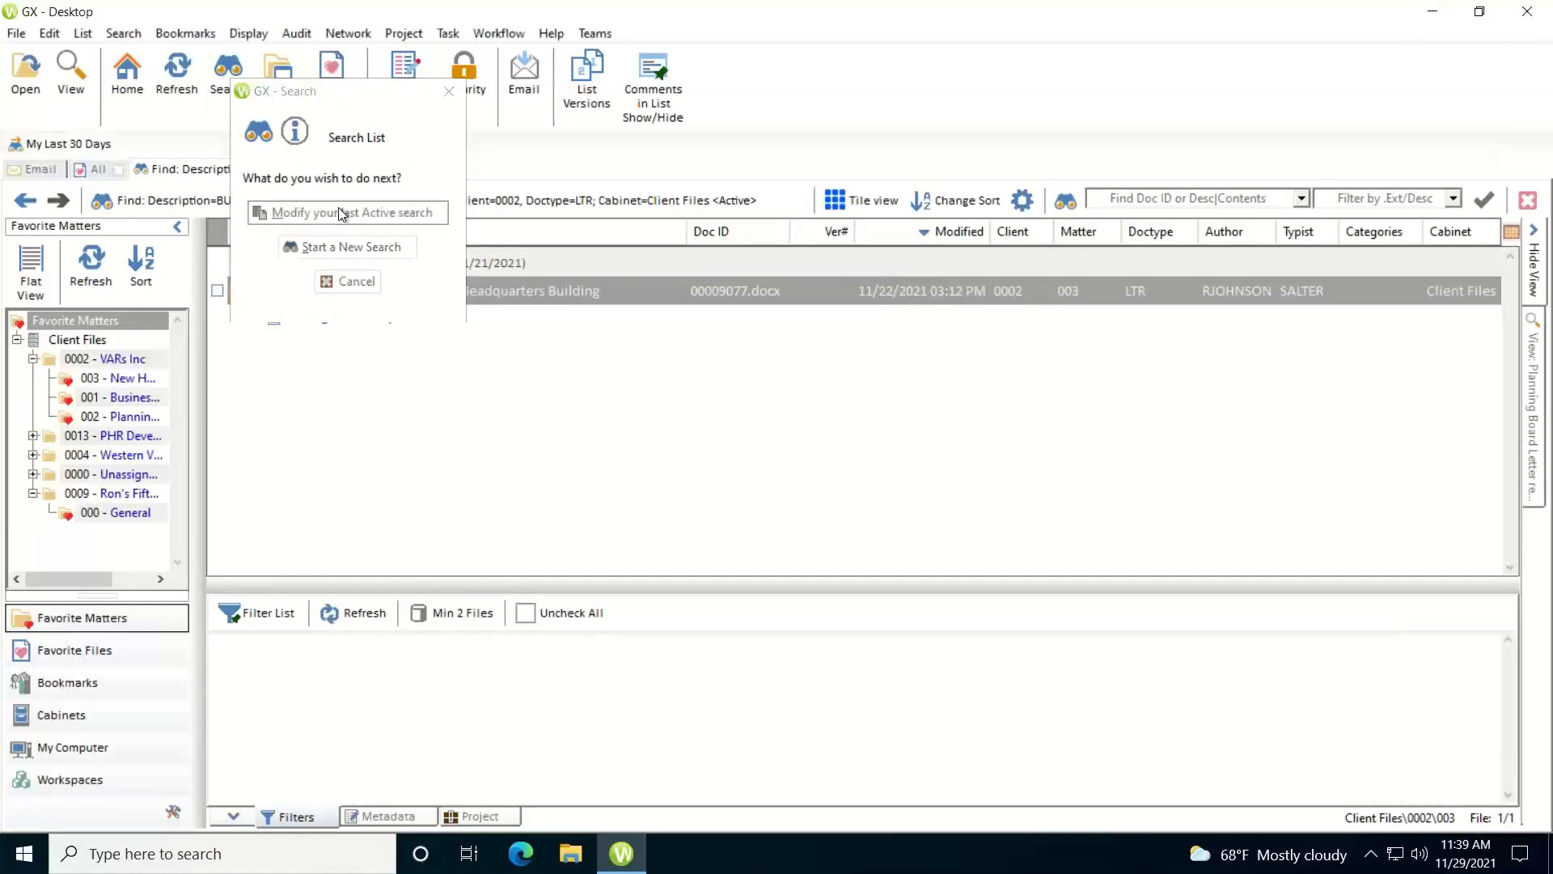
left_click(341, 213)
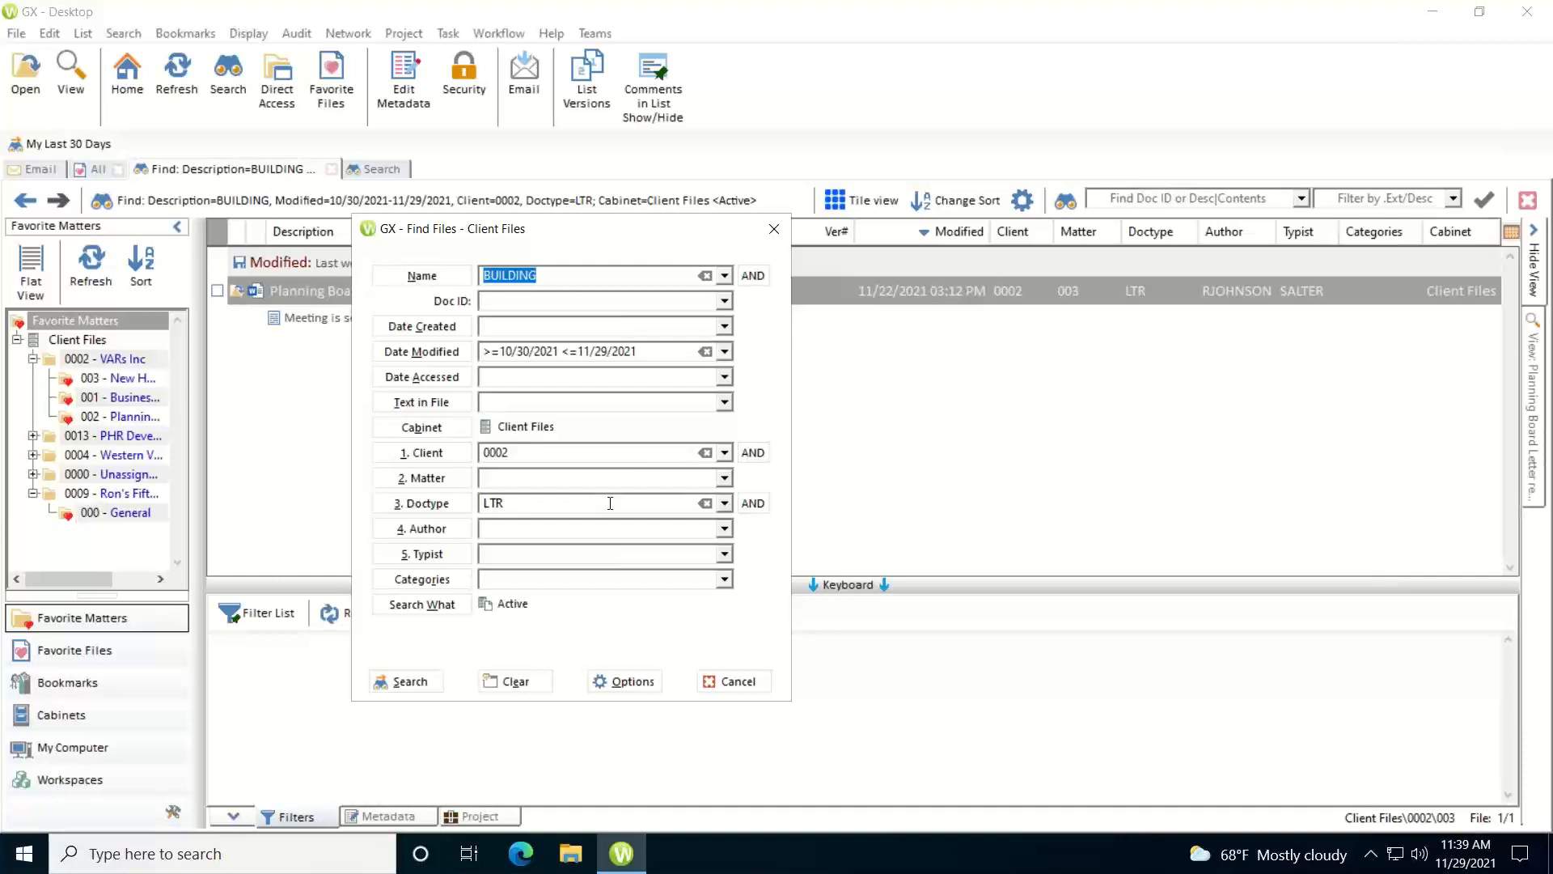
left_click(706, 504)
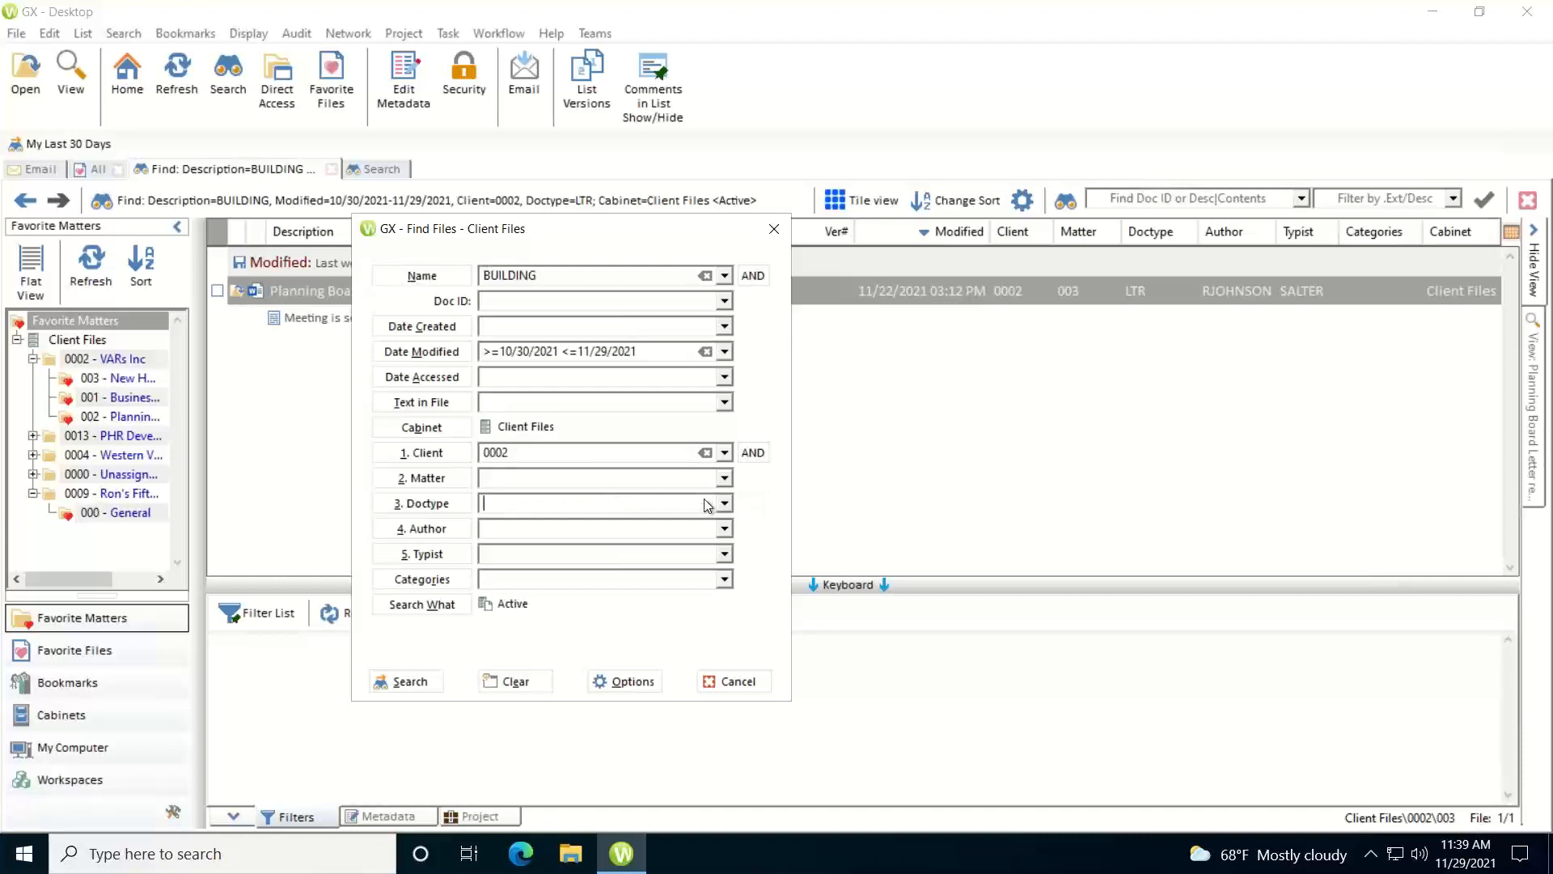
left_click(706, 454)
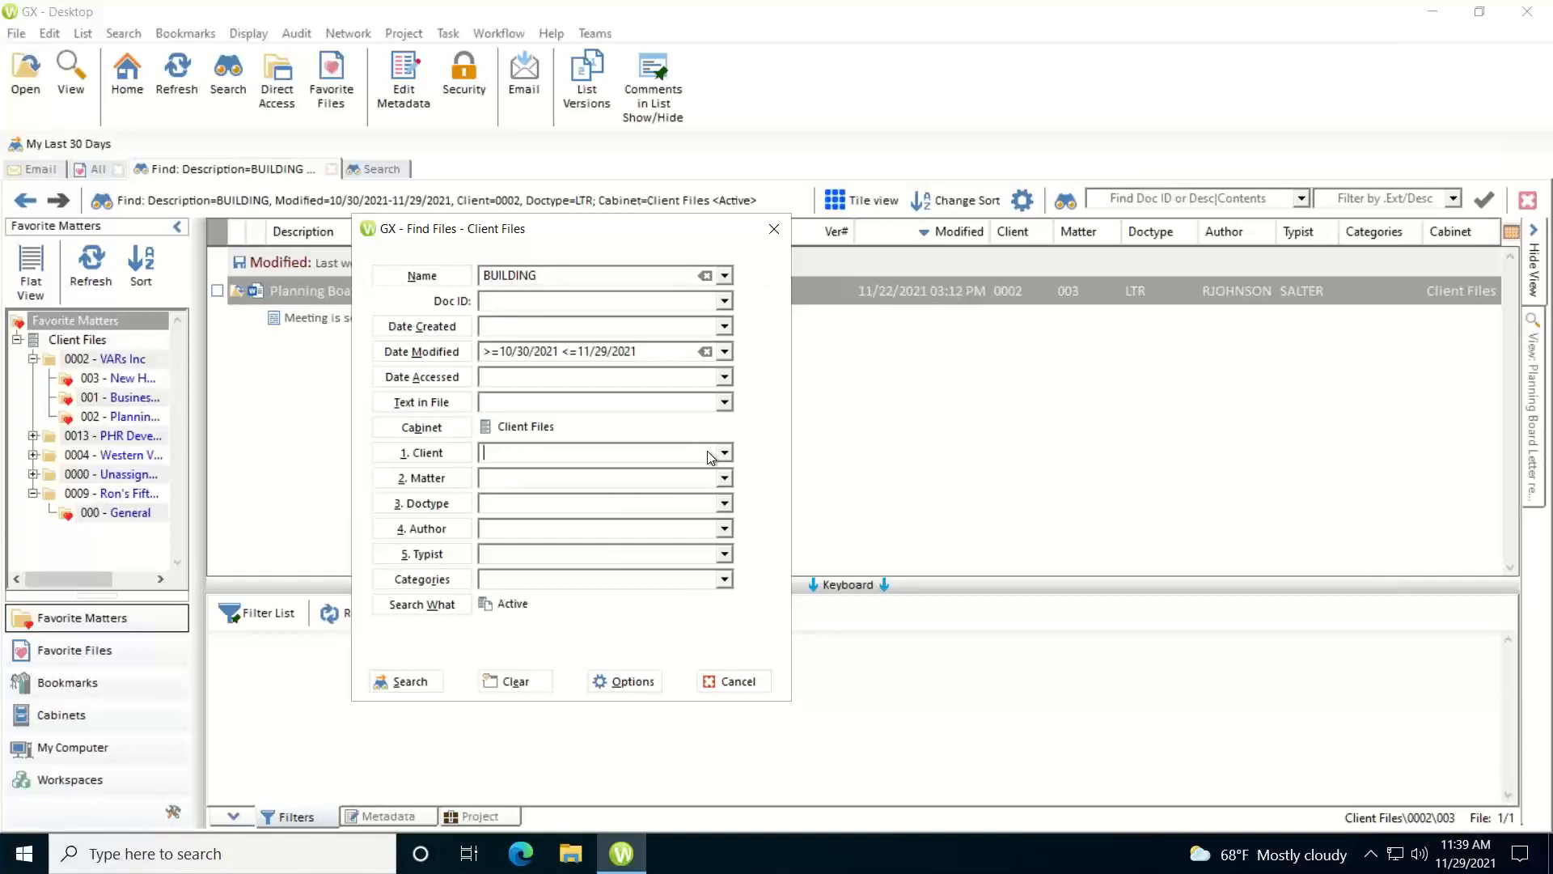
left_click(707, 277)
- Set Text in File to the previously used term PLANNING, run the search and look through the results
left_click(724, 402)
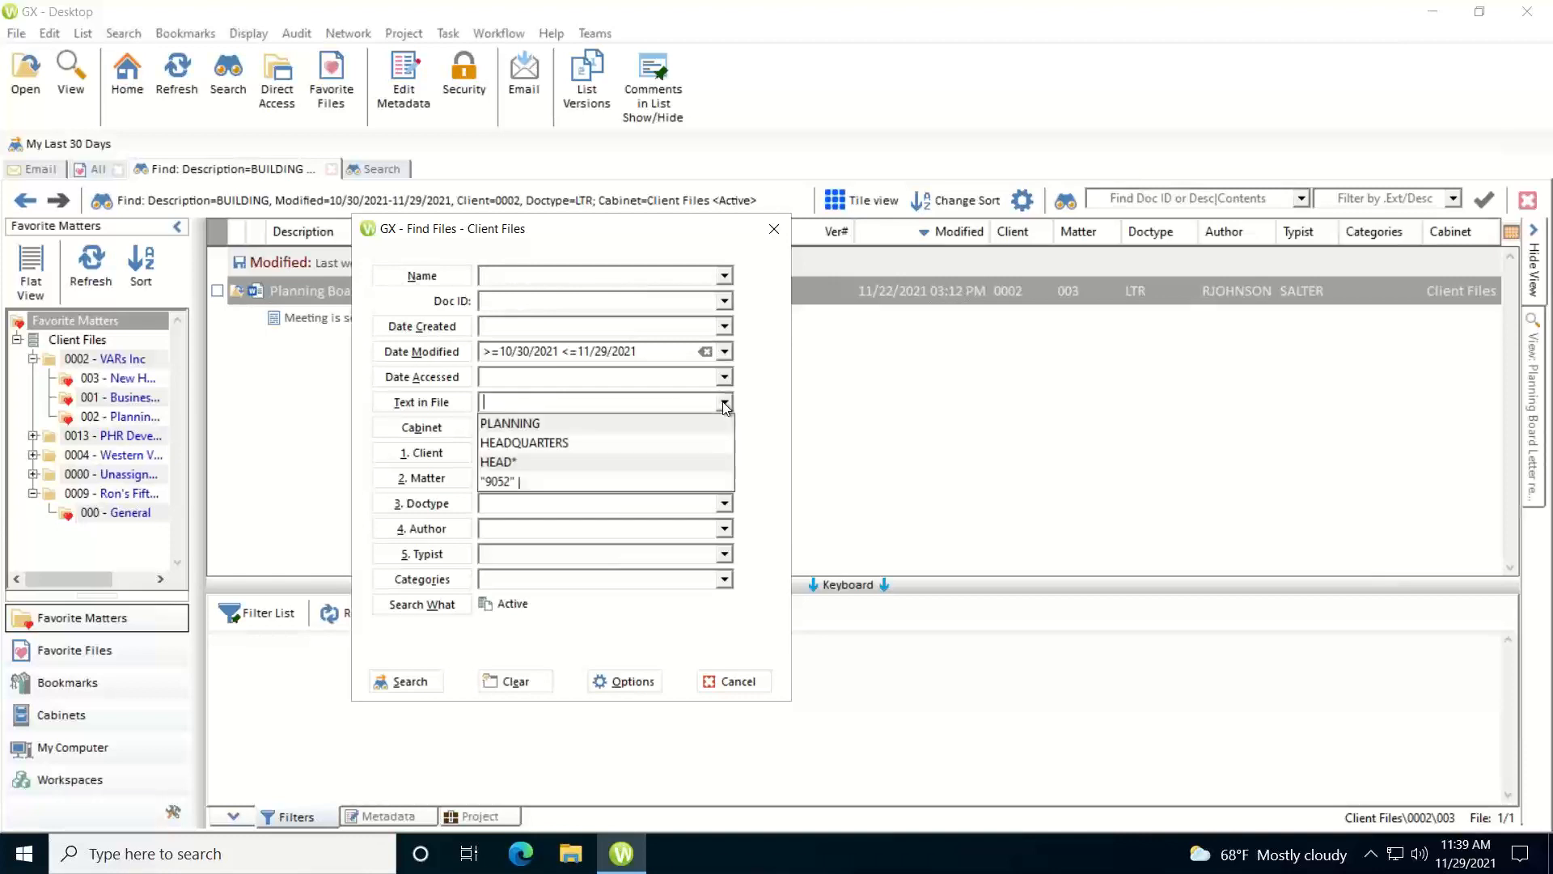
left_click(641, 423)
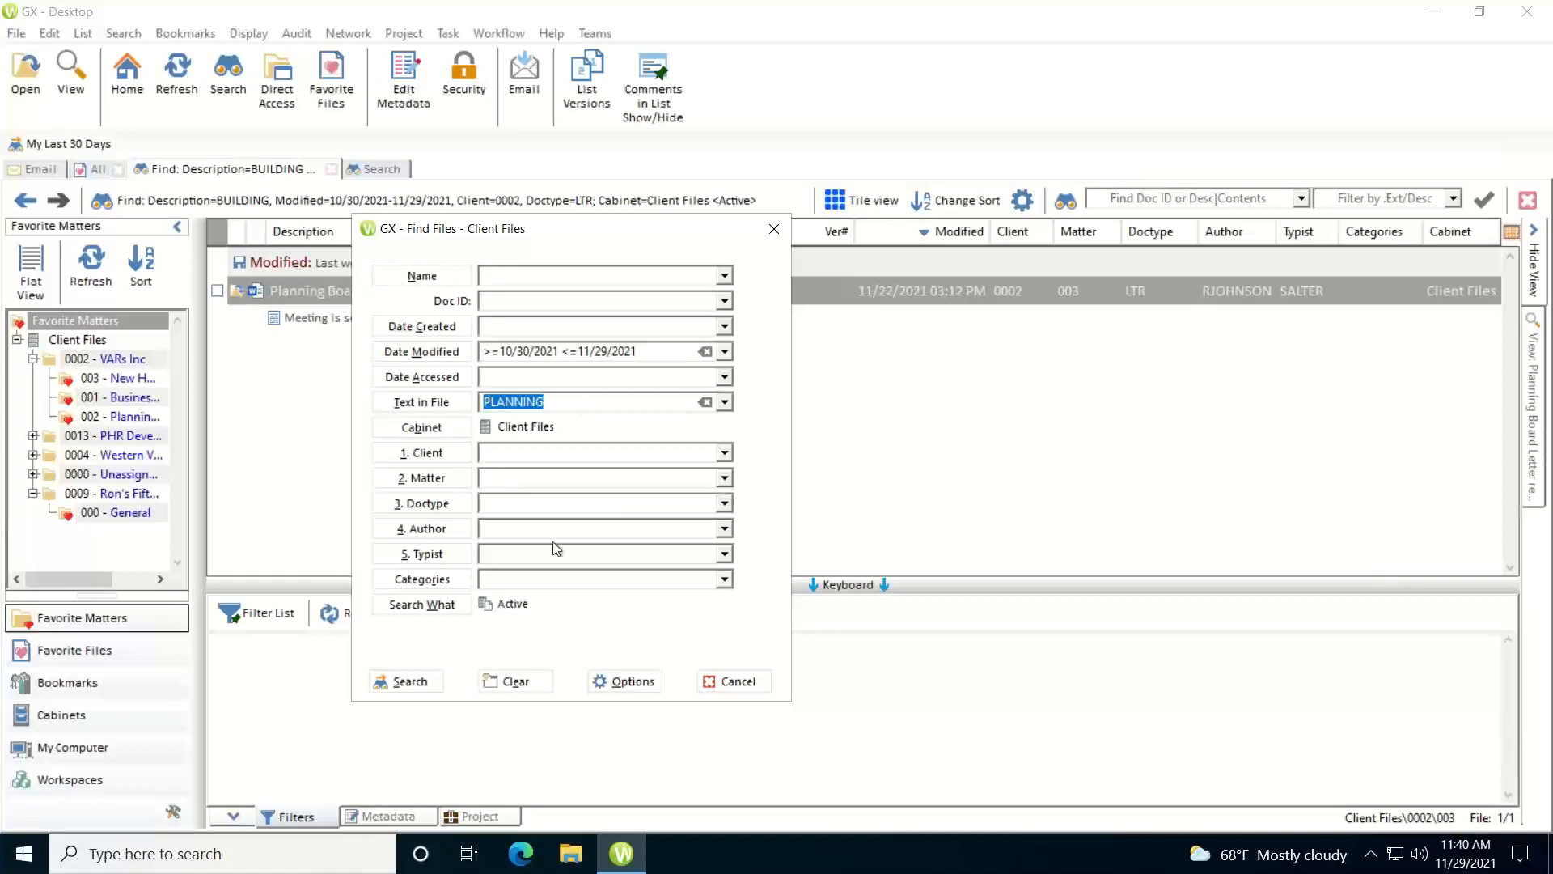
left_click(397, 684)
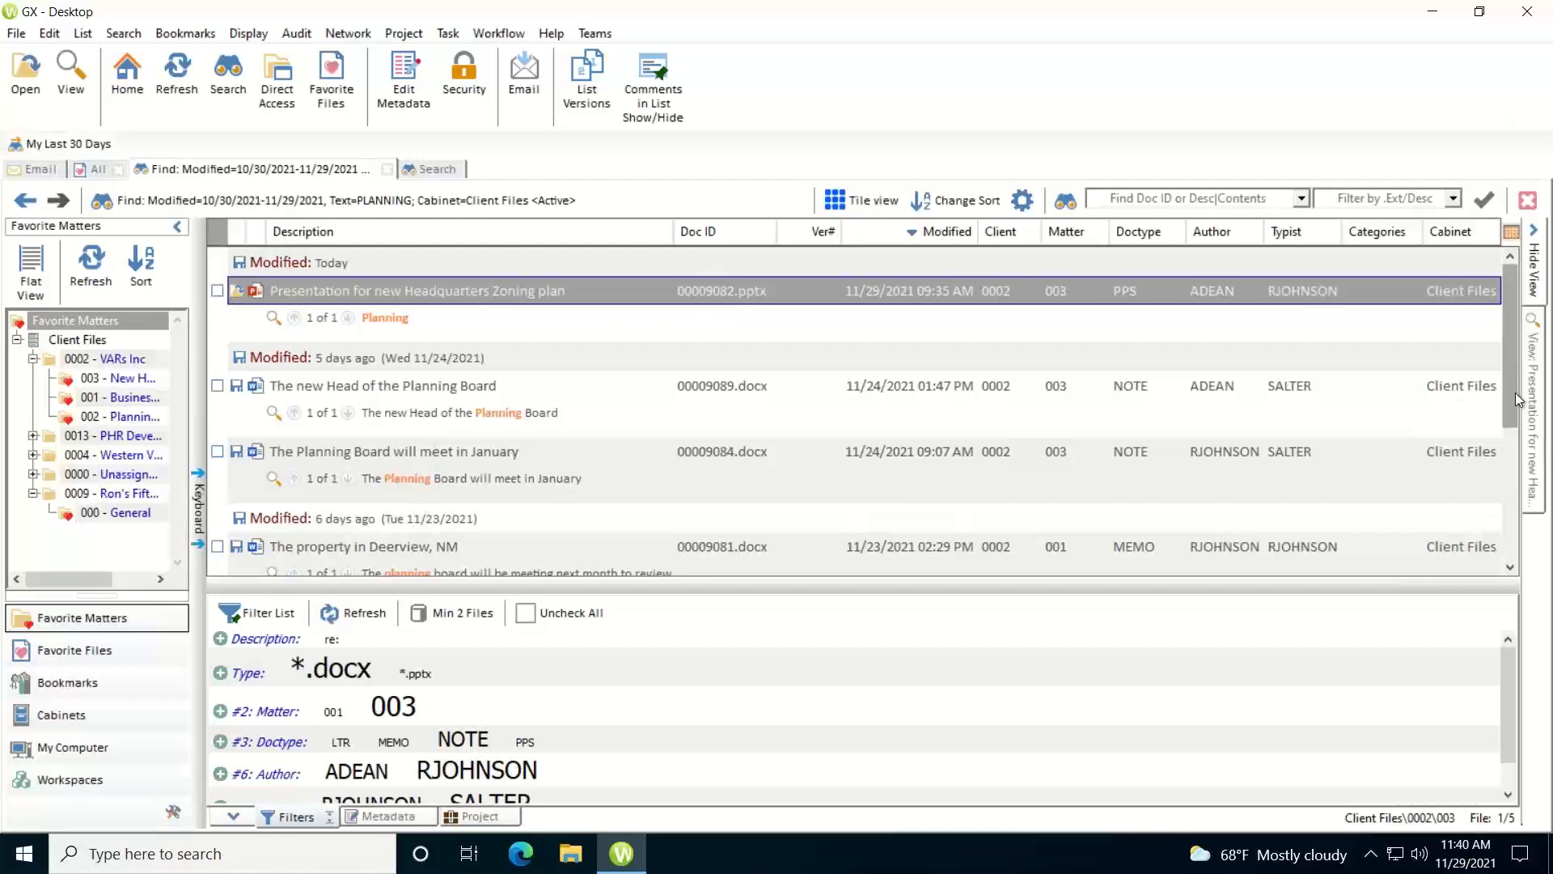
left_click_drag(1511, 391, 1506, 464)
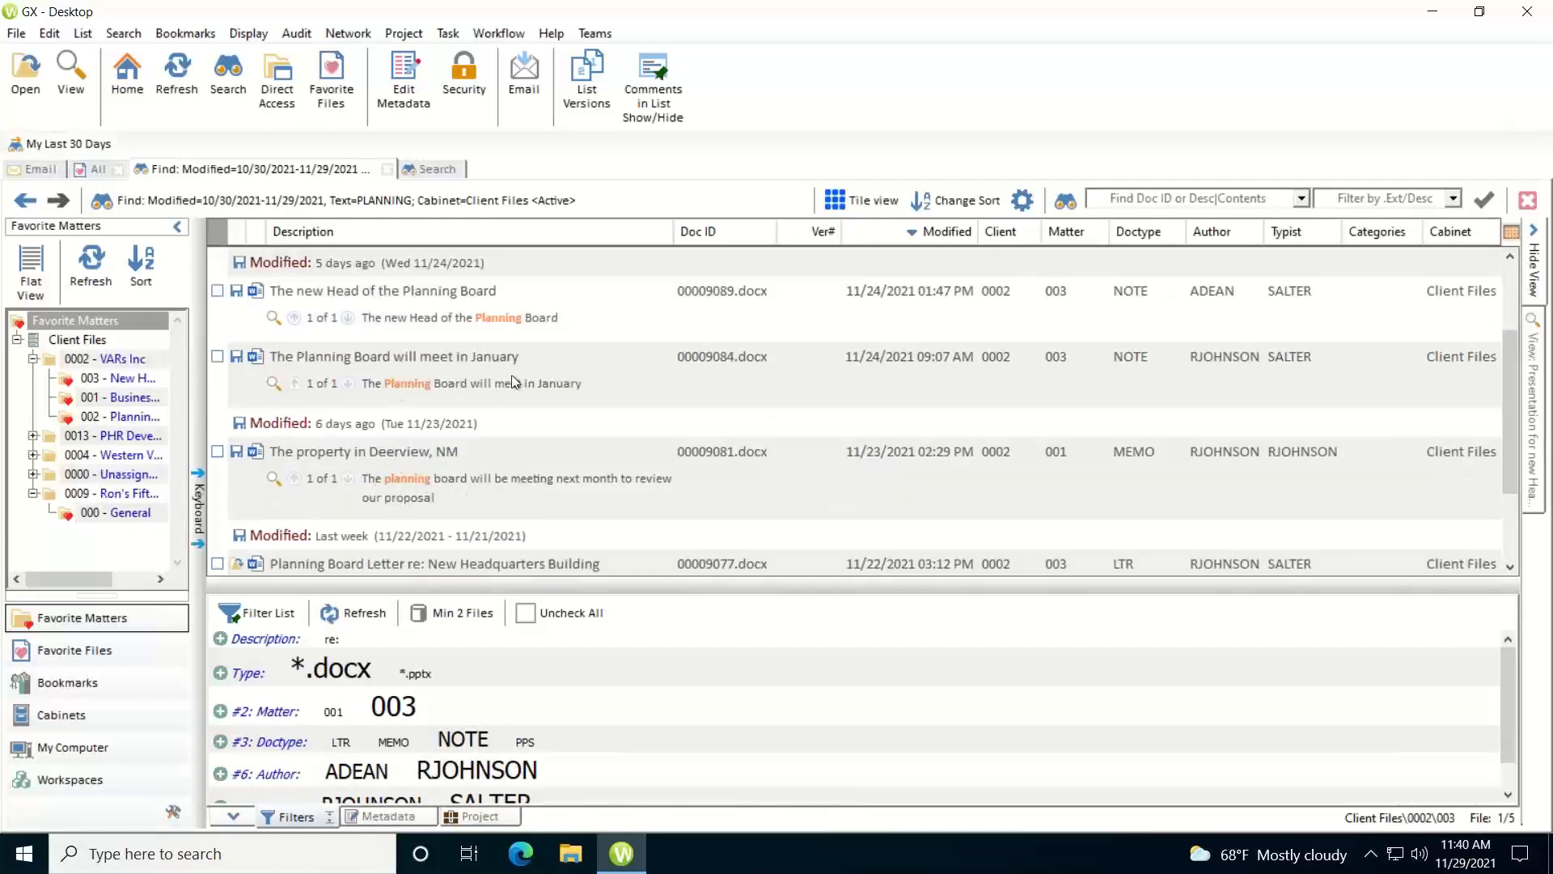
- Modify the last active search so Text in File reads PLANNING | HEADQUARTERS and rerun it
left_click(229, 72)
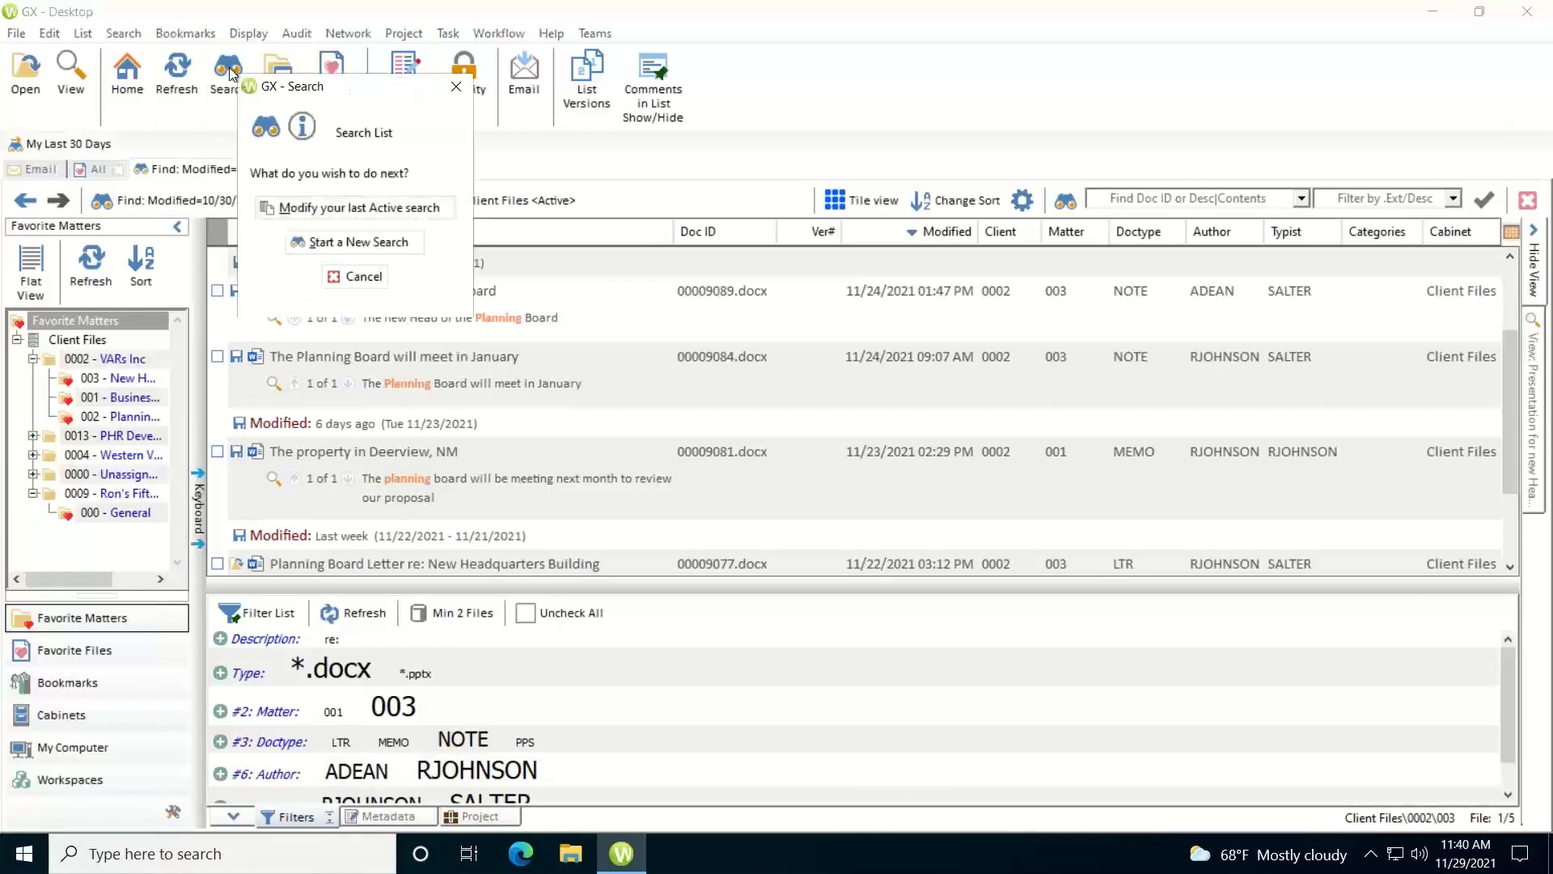
left_click(358, 208)
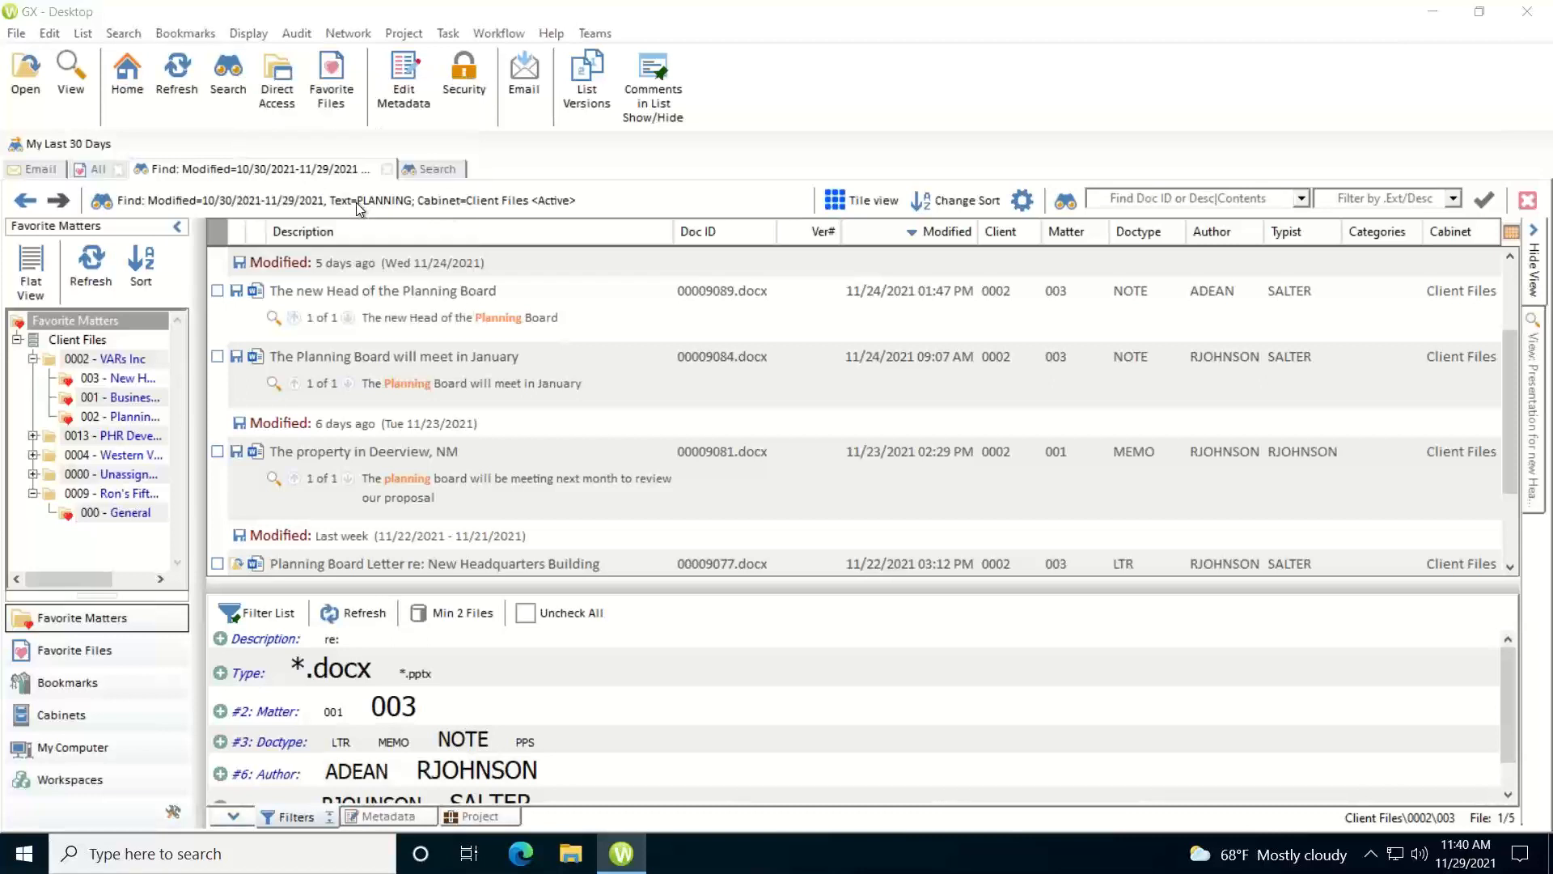
left_click(598, 394)
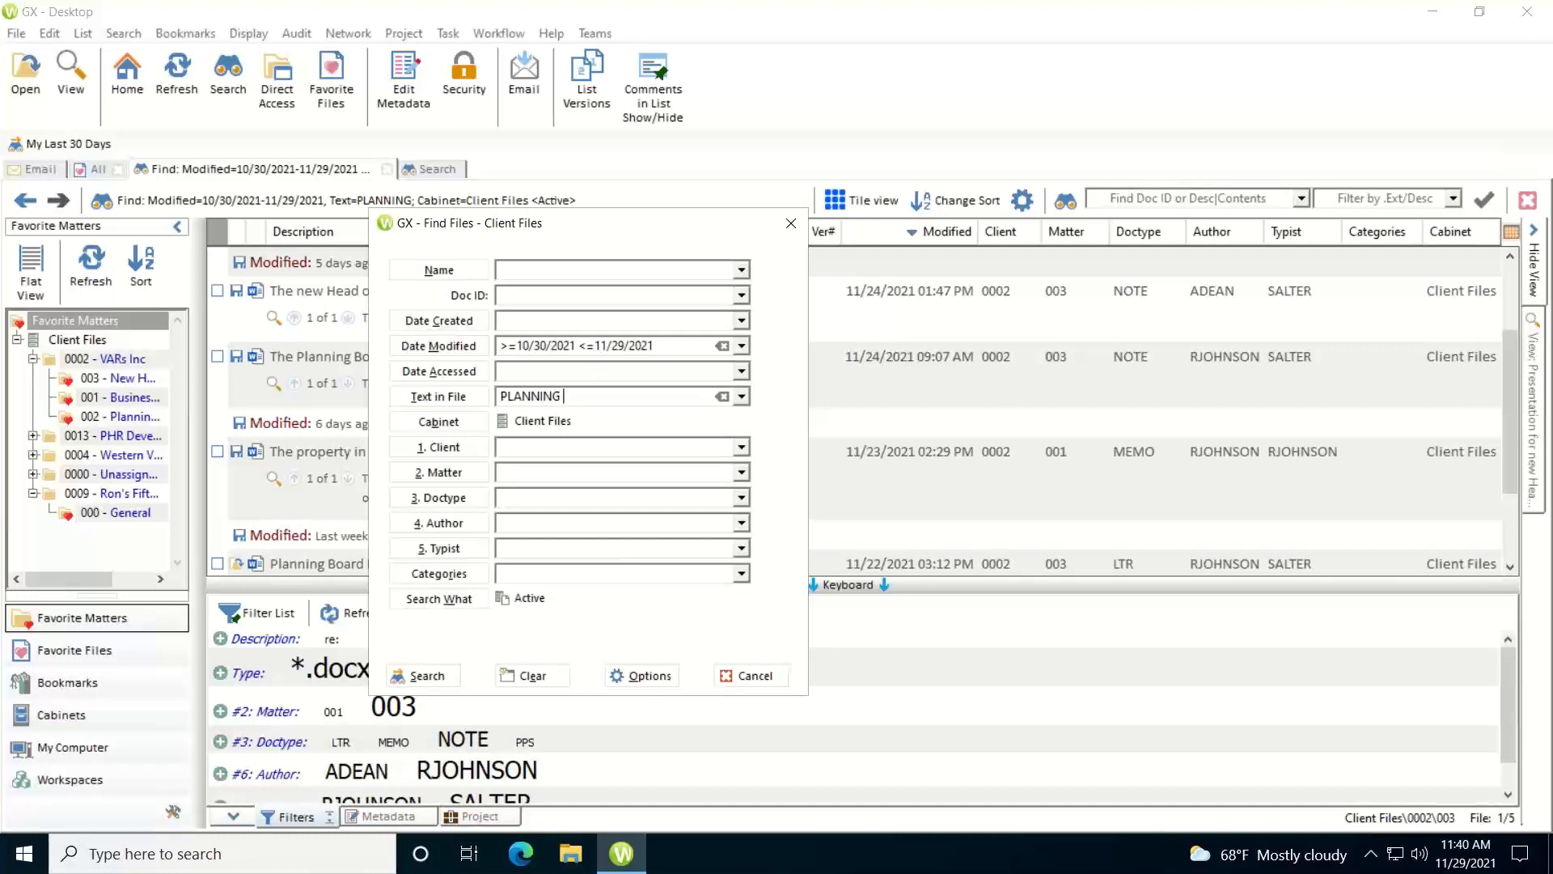
type("| Hae")
key("BackSpace")
key("BackSpace")
type("eadquarters")
left_click(424, 674)
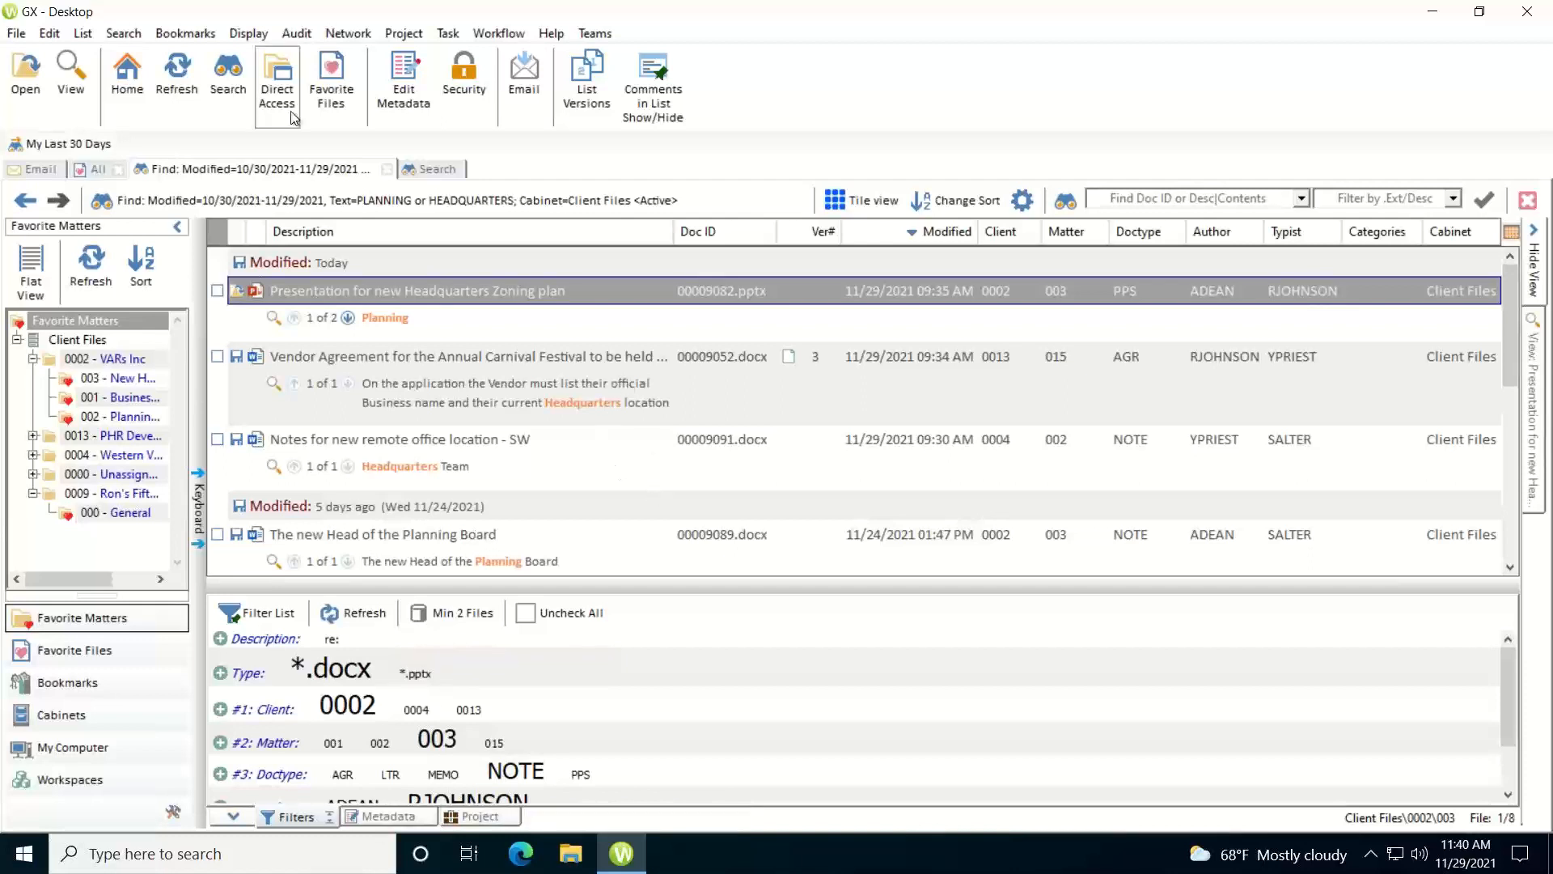
- Modify the last active search by adding Client 0002 (VARs Inc) to the text criteria and rerun it
left_click(230, 81)
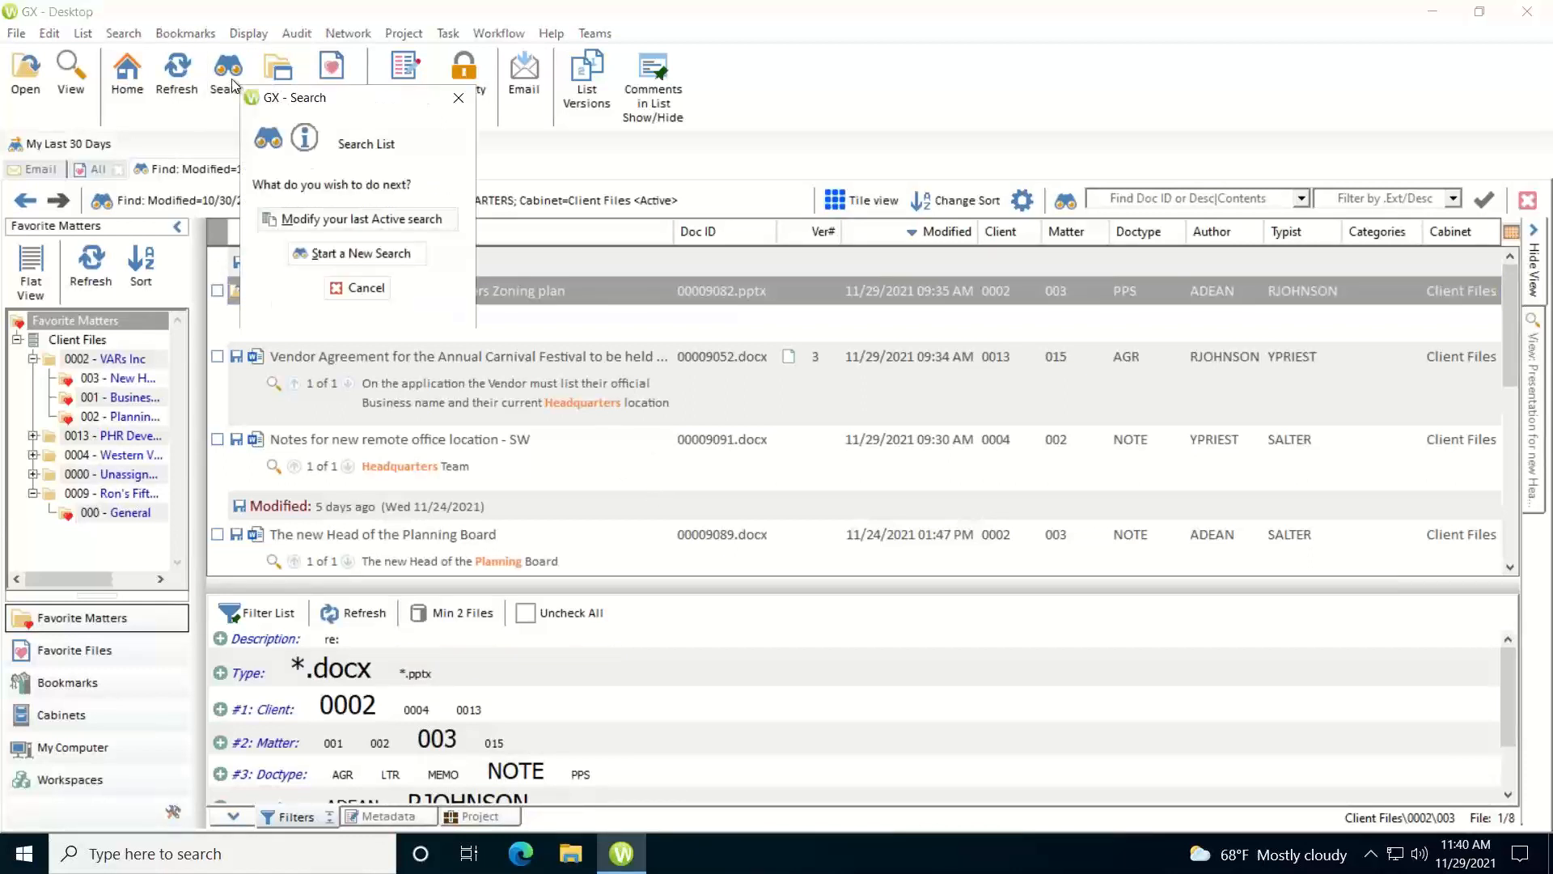
left_click(389, 227)
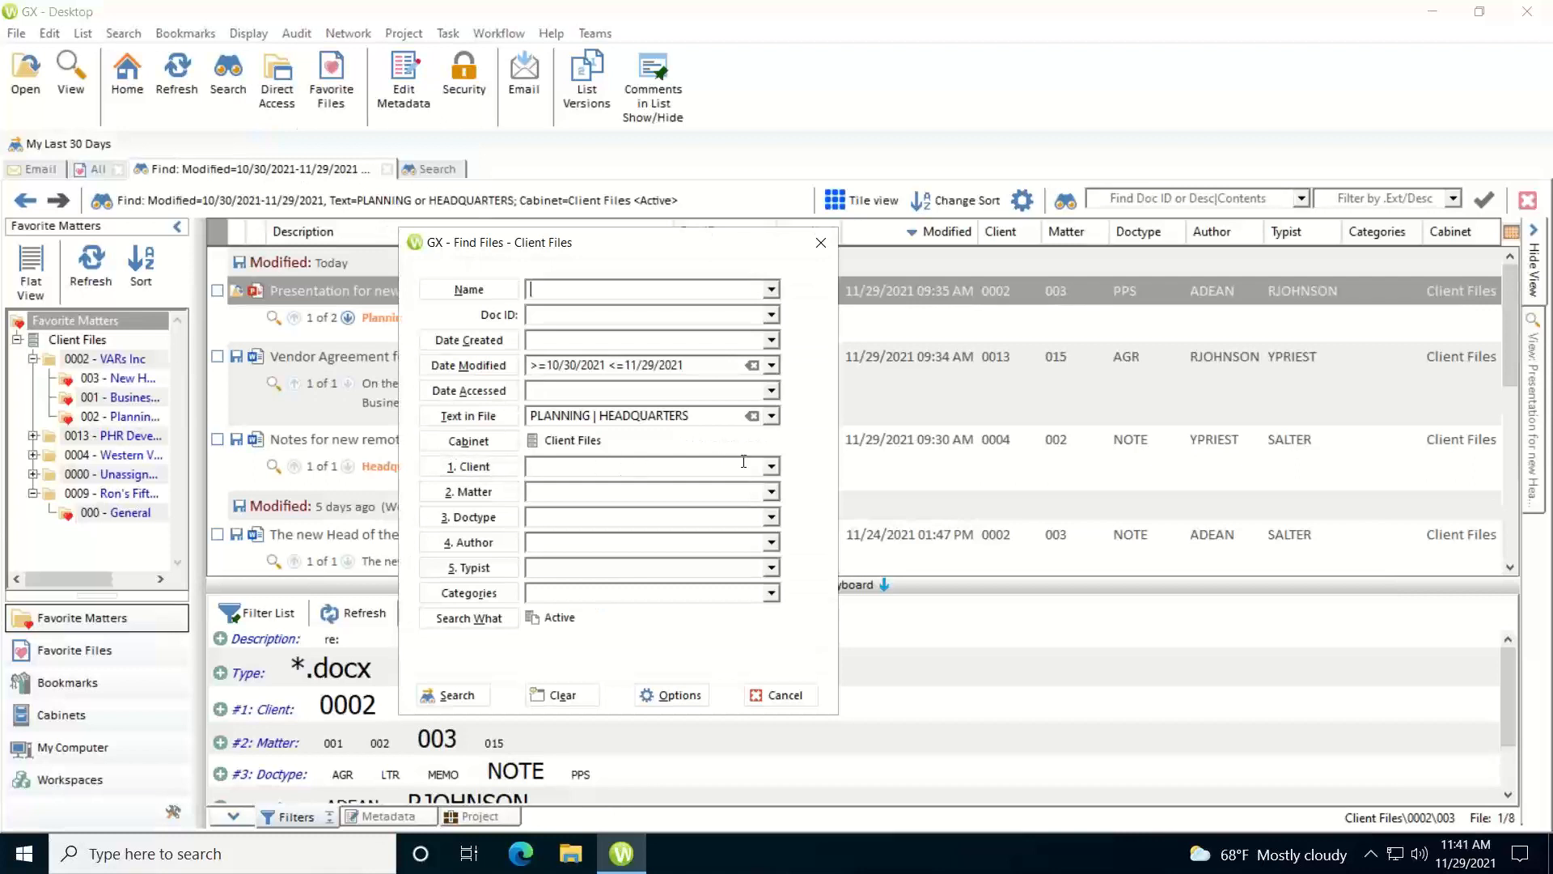
left_click(771, 466)
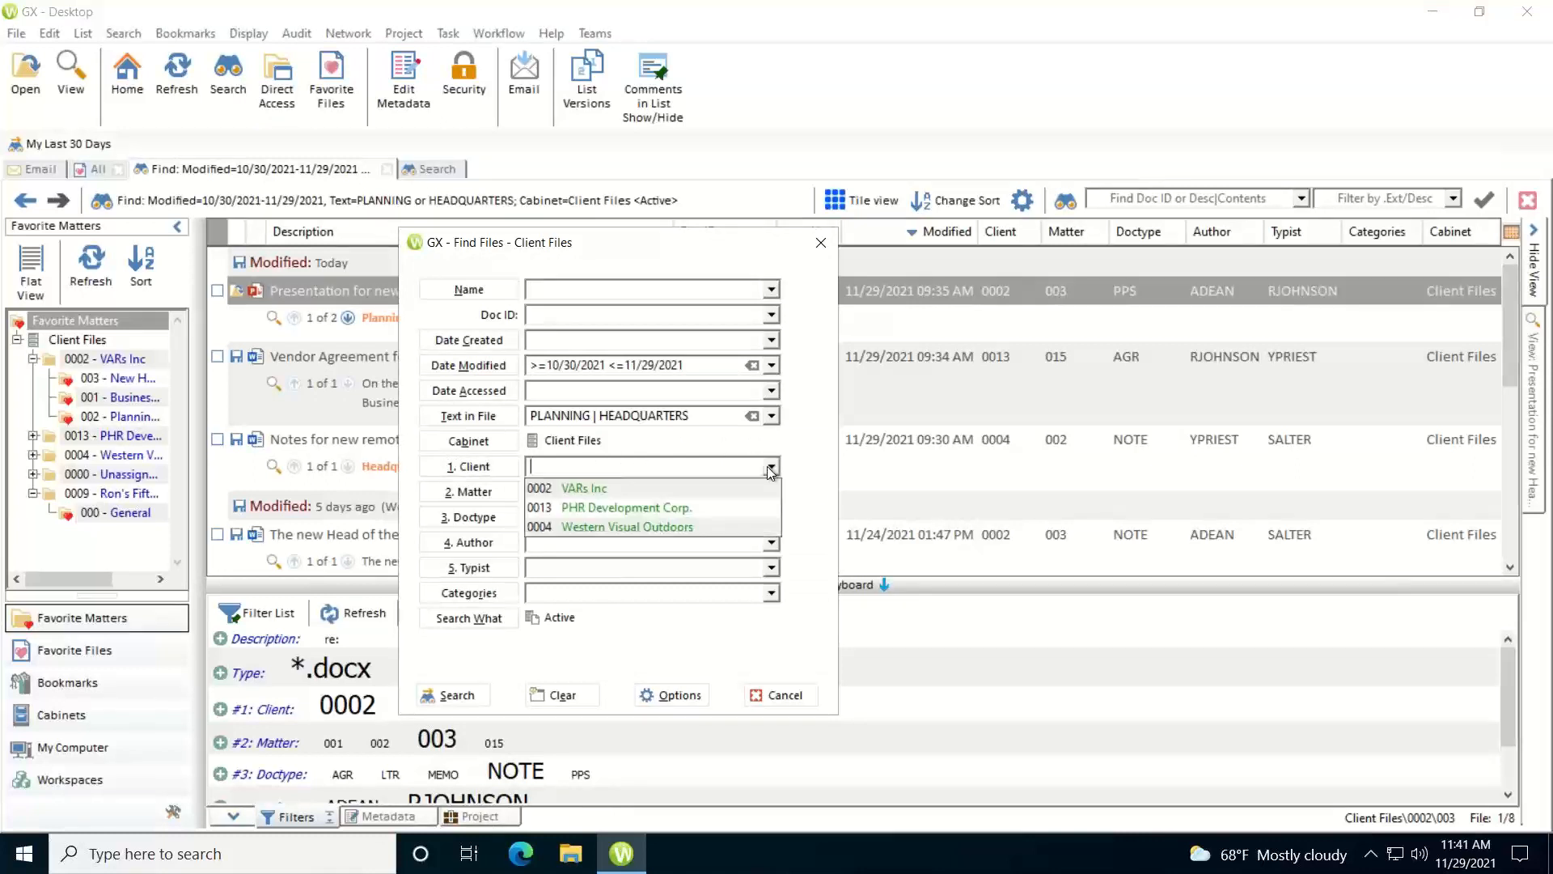
left_click(619, 493)
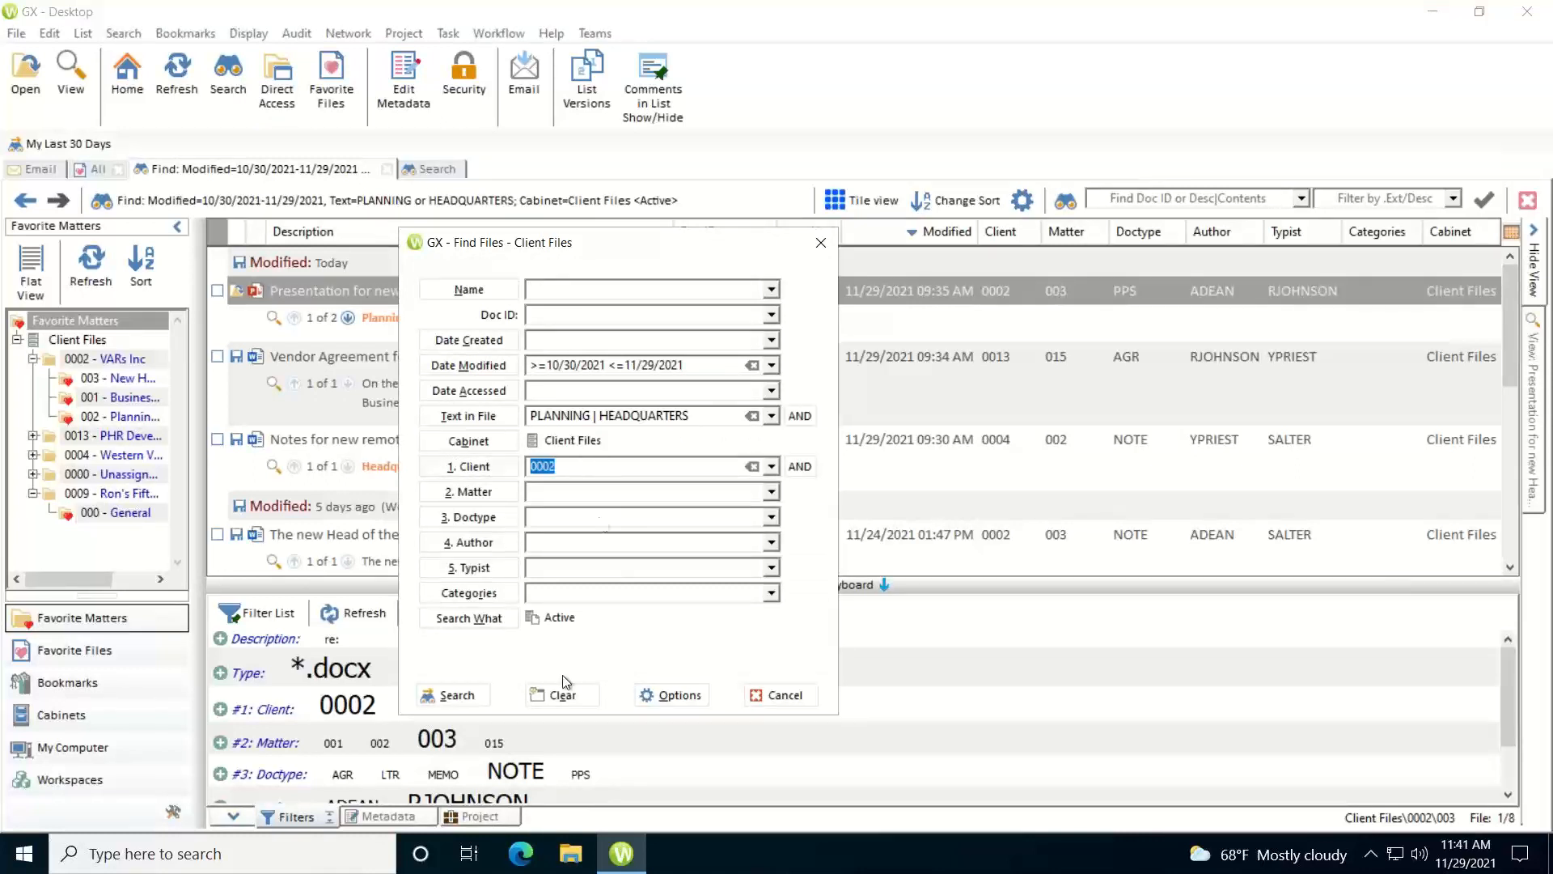
left_click(450, 696)
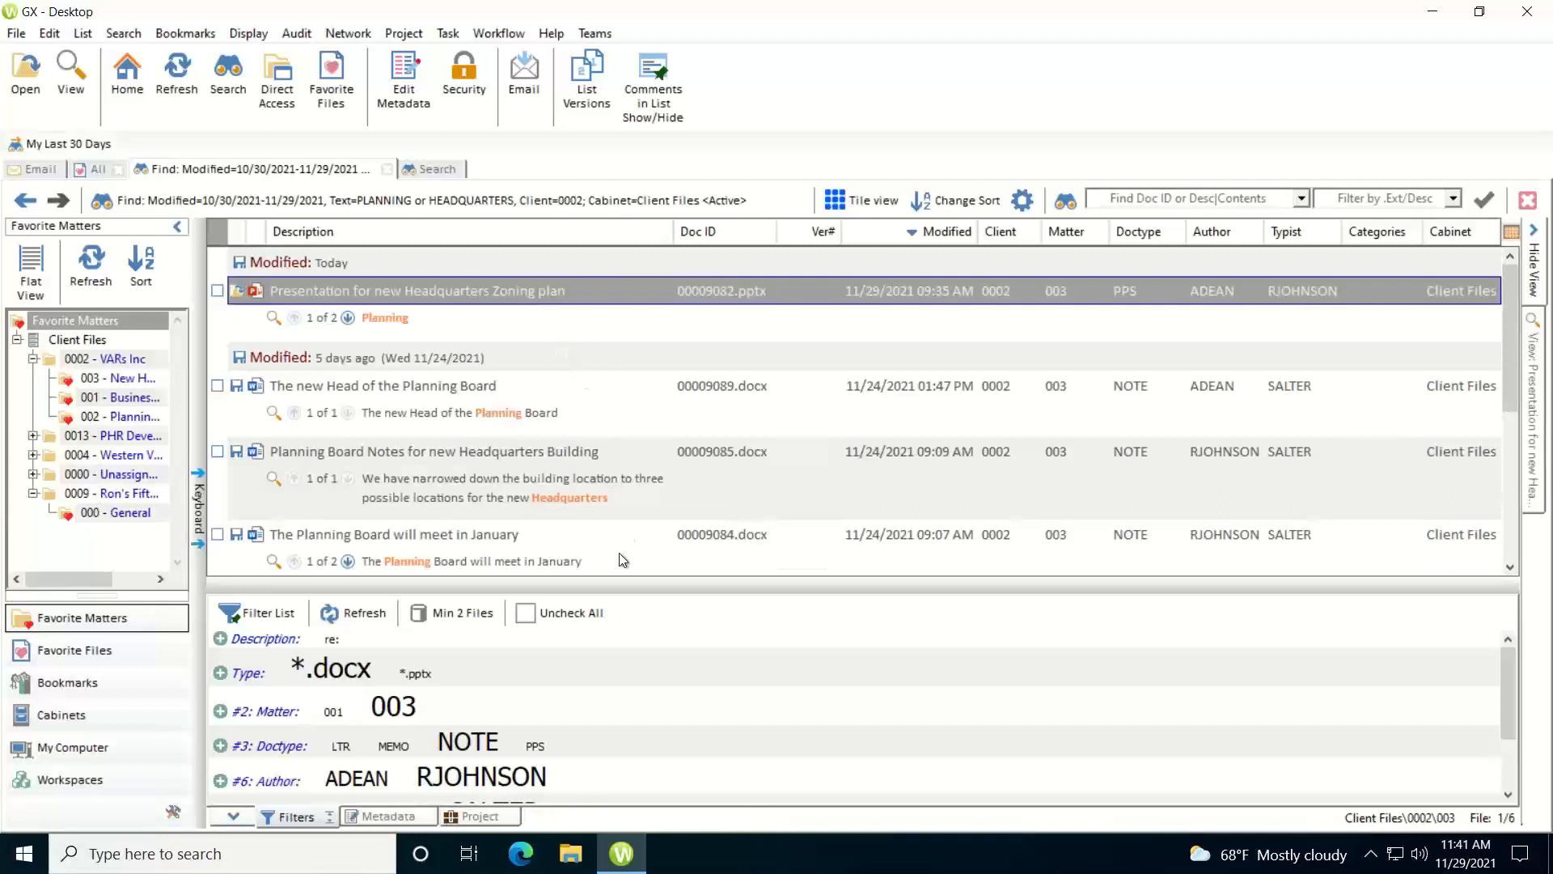
- Reopen the last active search for modification and clear all of its criteria at once
left_click(227, 81)
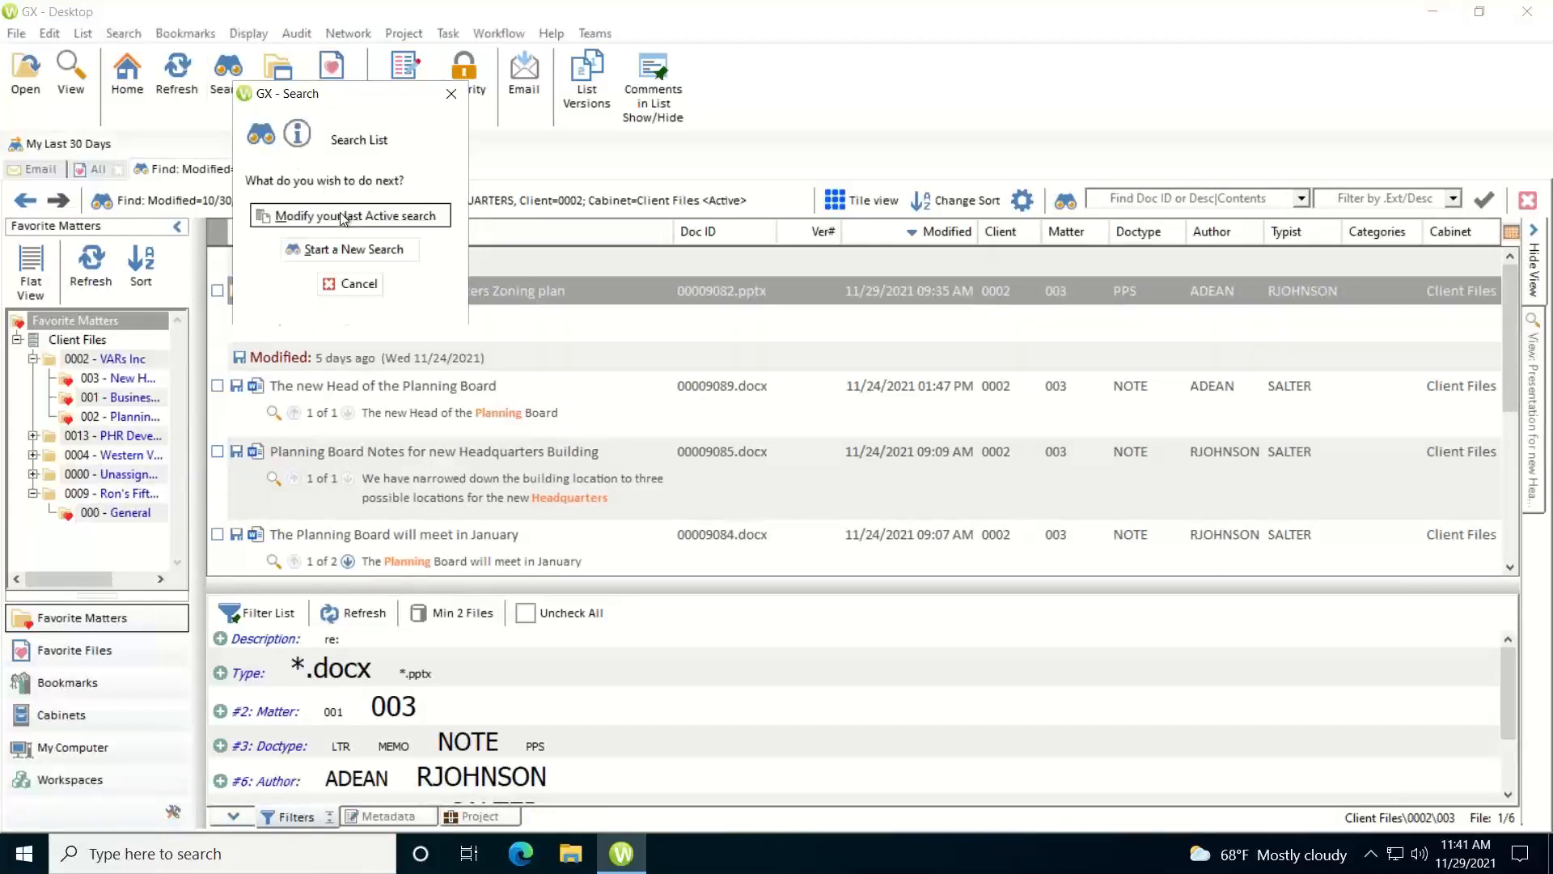
left_click(344, 216)
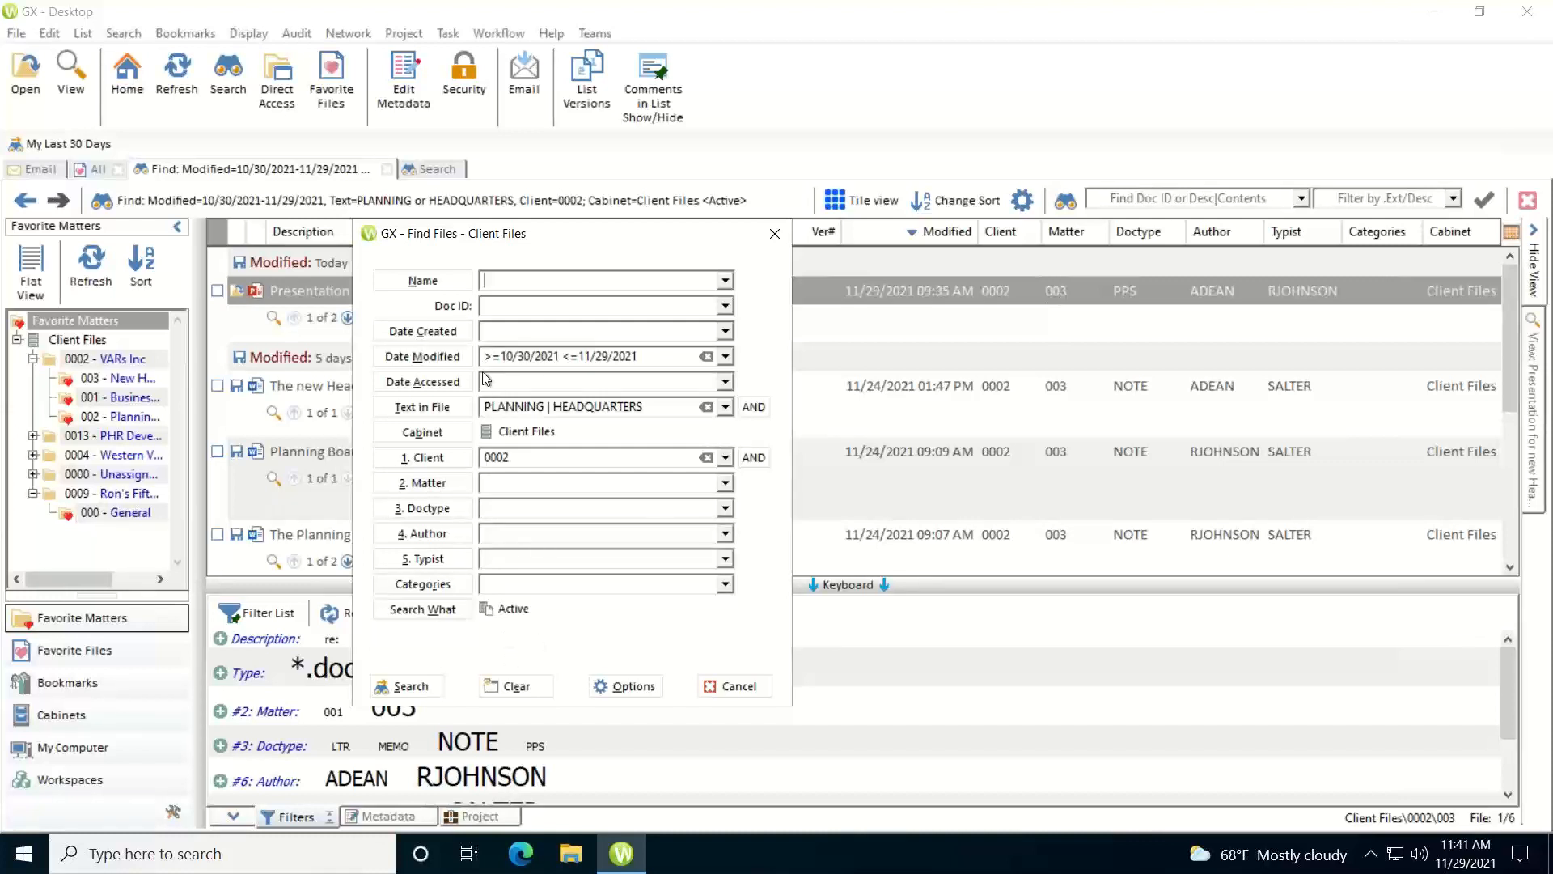
left_click(516, 689)
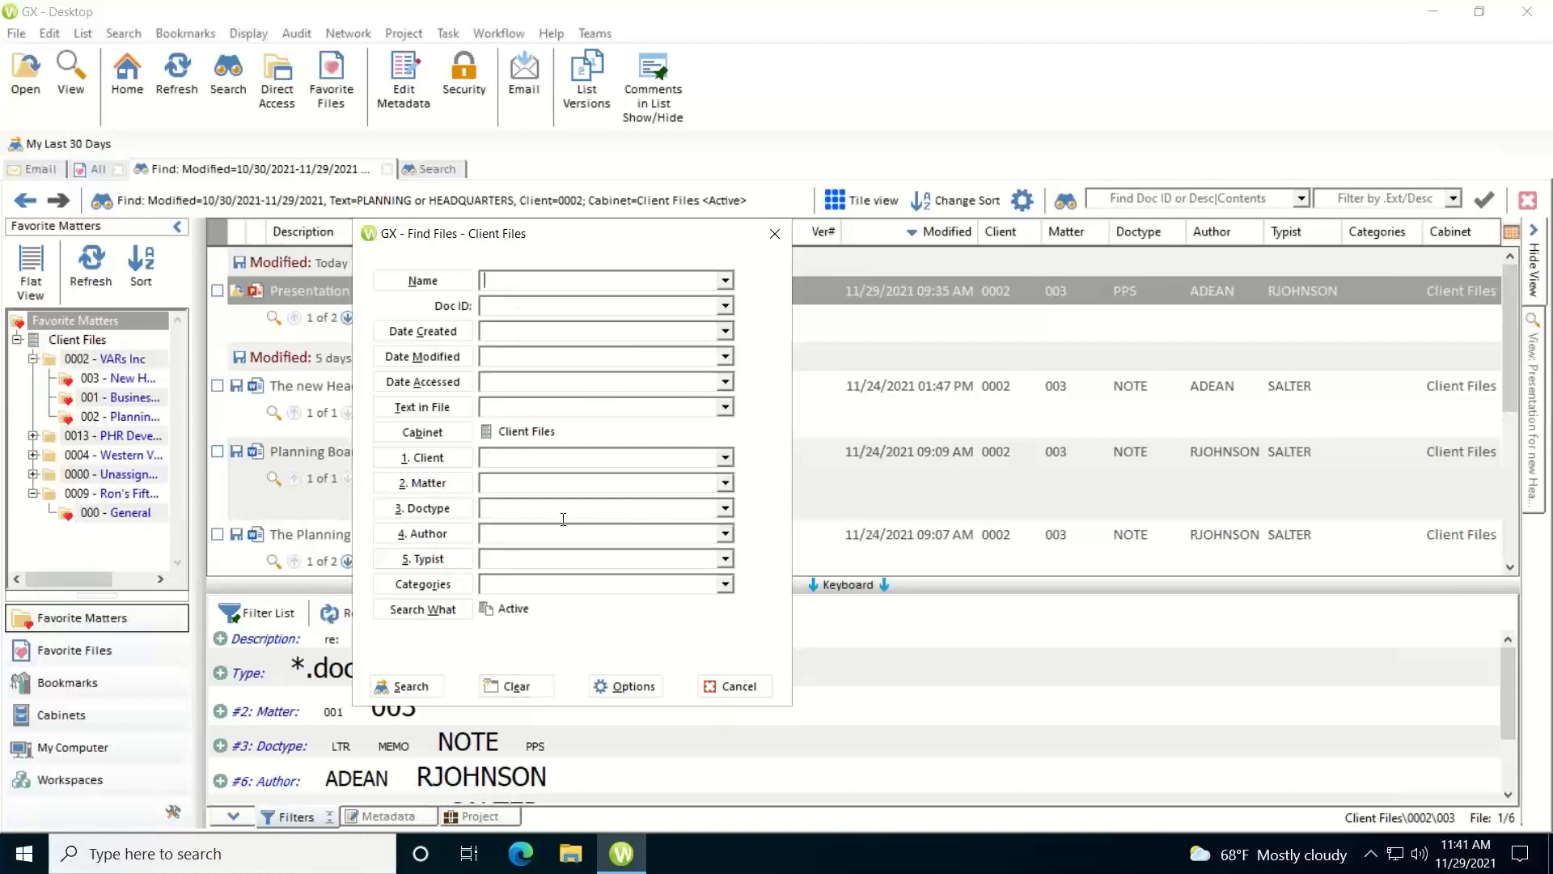
- Set the Date Modified range from 7 Days Ago up to Today
left_click(426, 358)
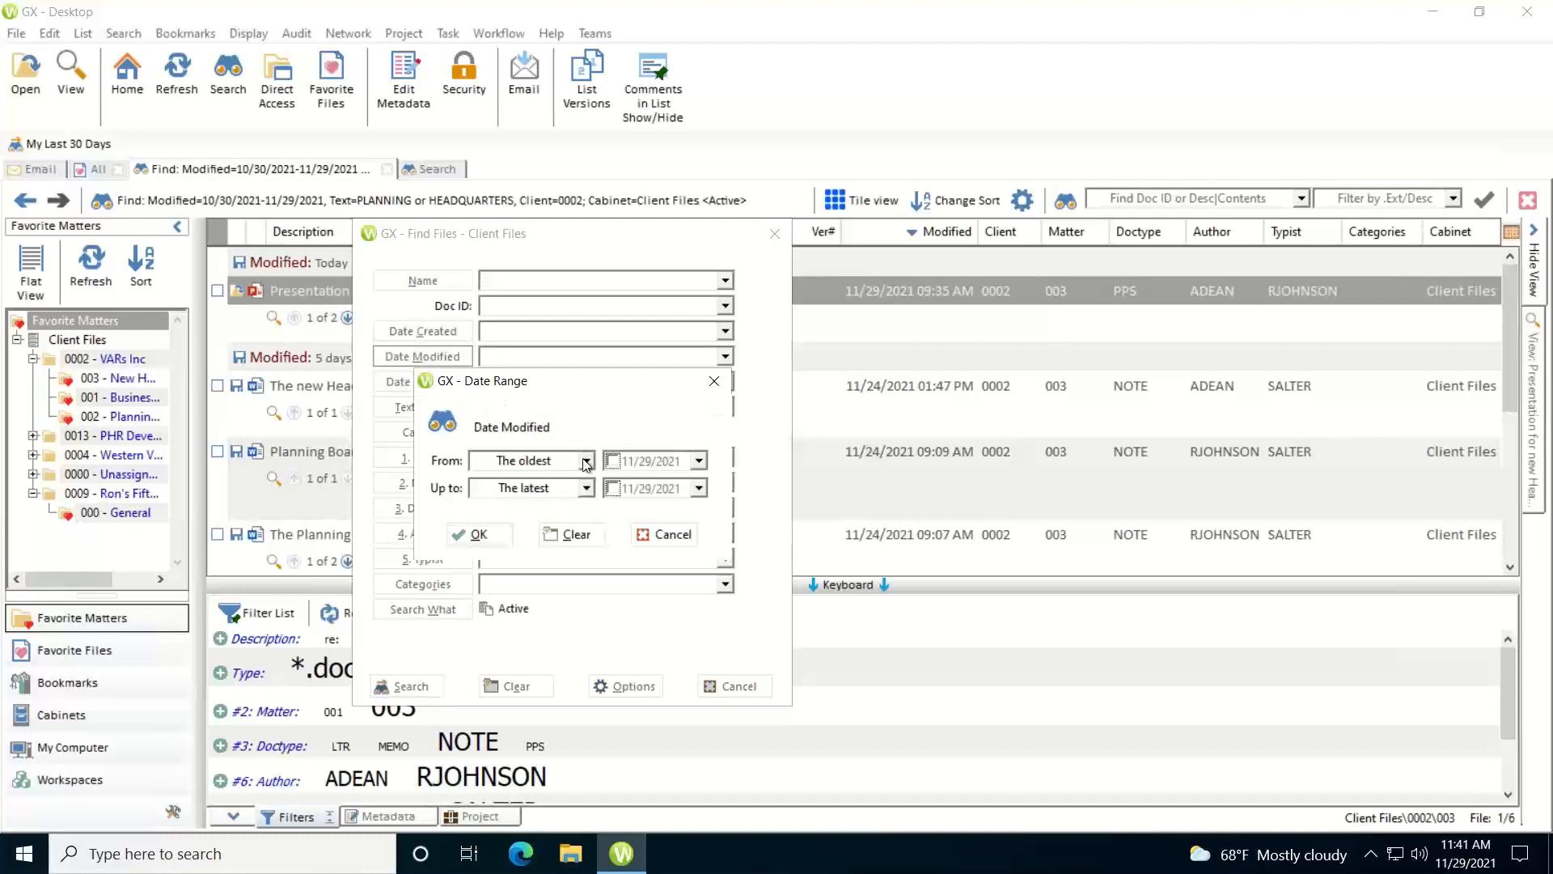
left_click(587, 461)
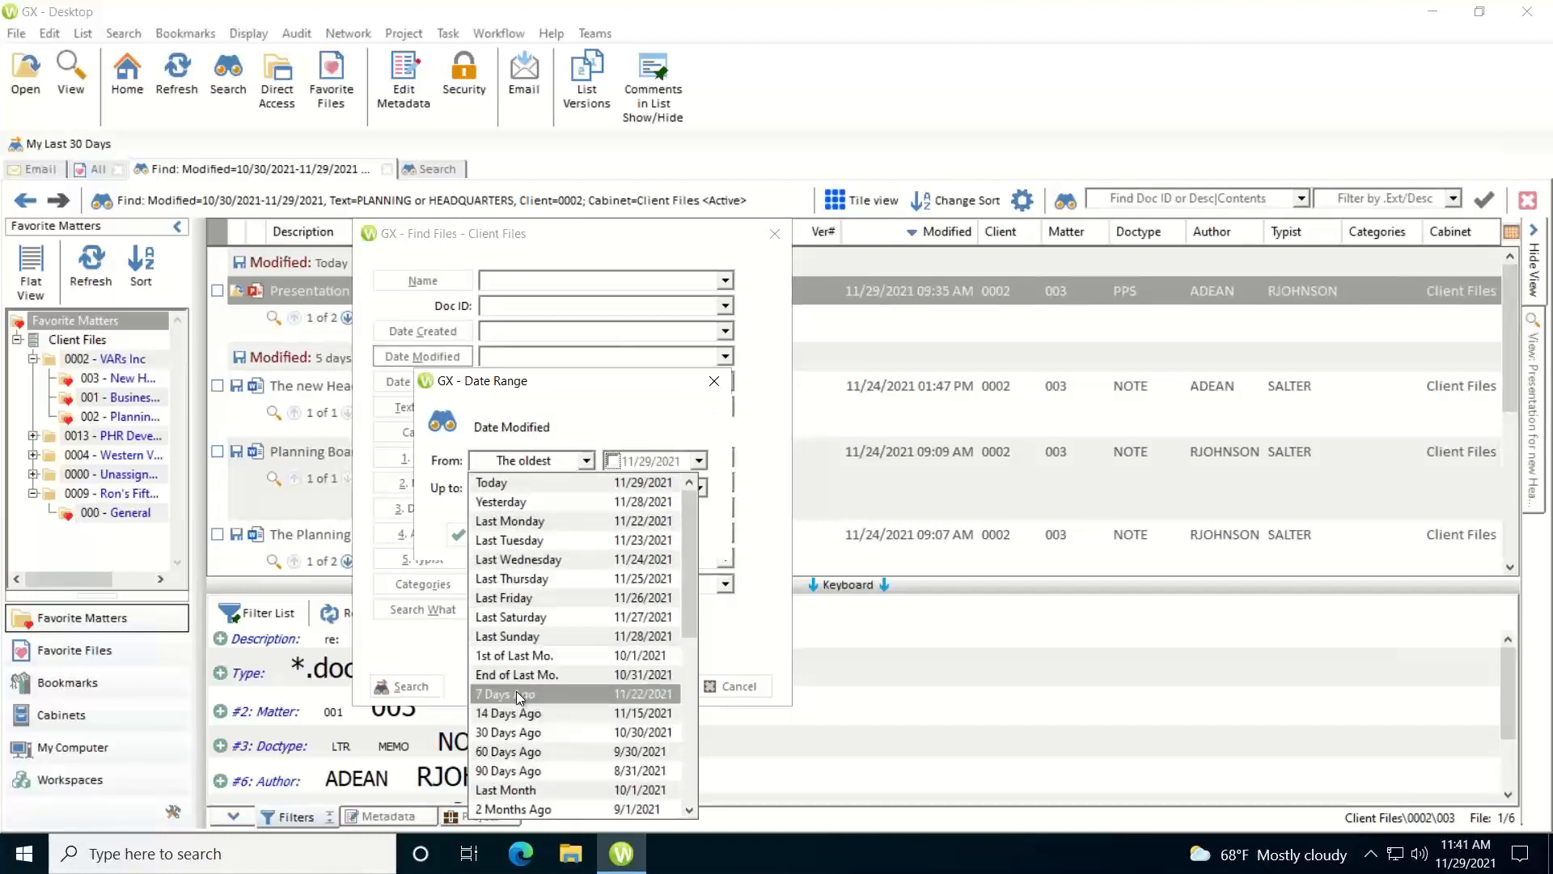
left_click(520, 694)
left_click(584, 489)
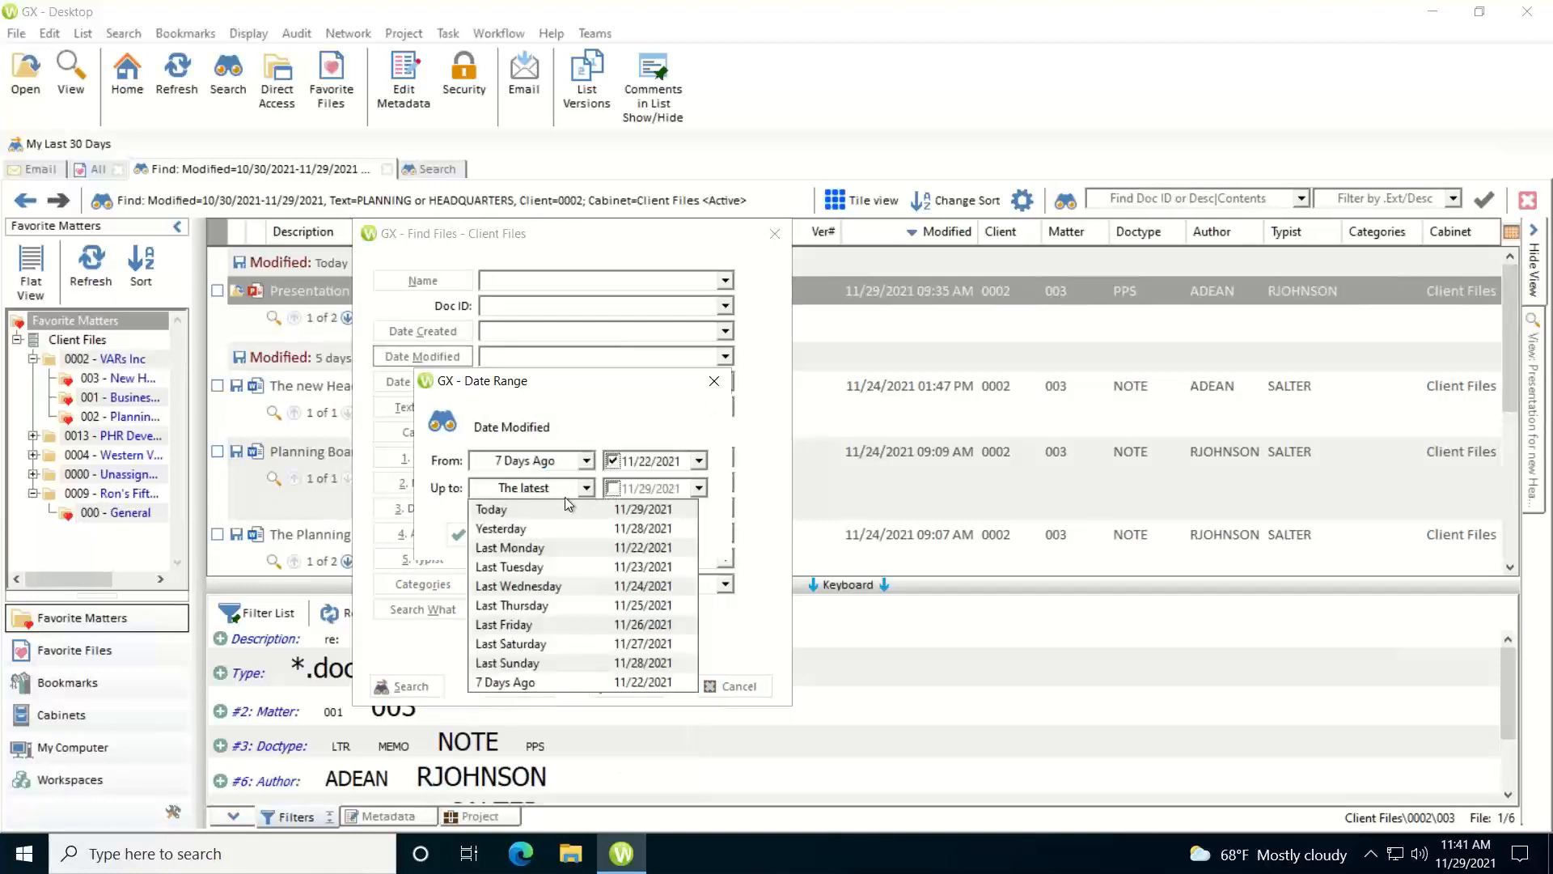
left_click(540, 508)
left_click(477, 535)
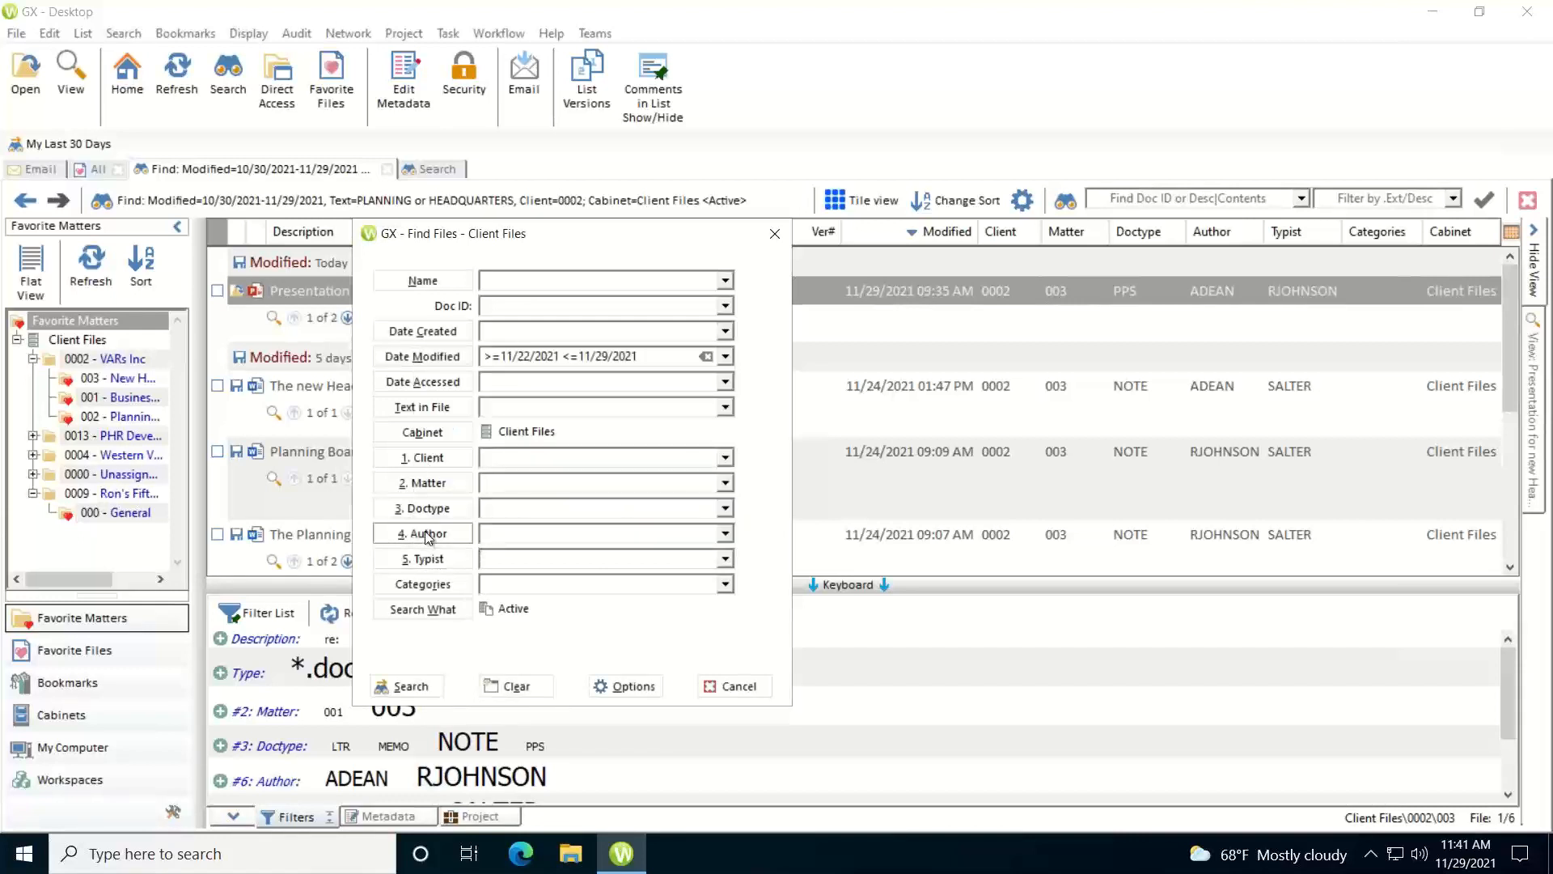
- Set the Author criterion to the previously used author and run the search
left_click(725, 535)
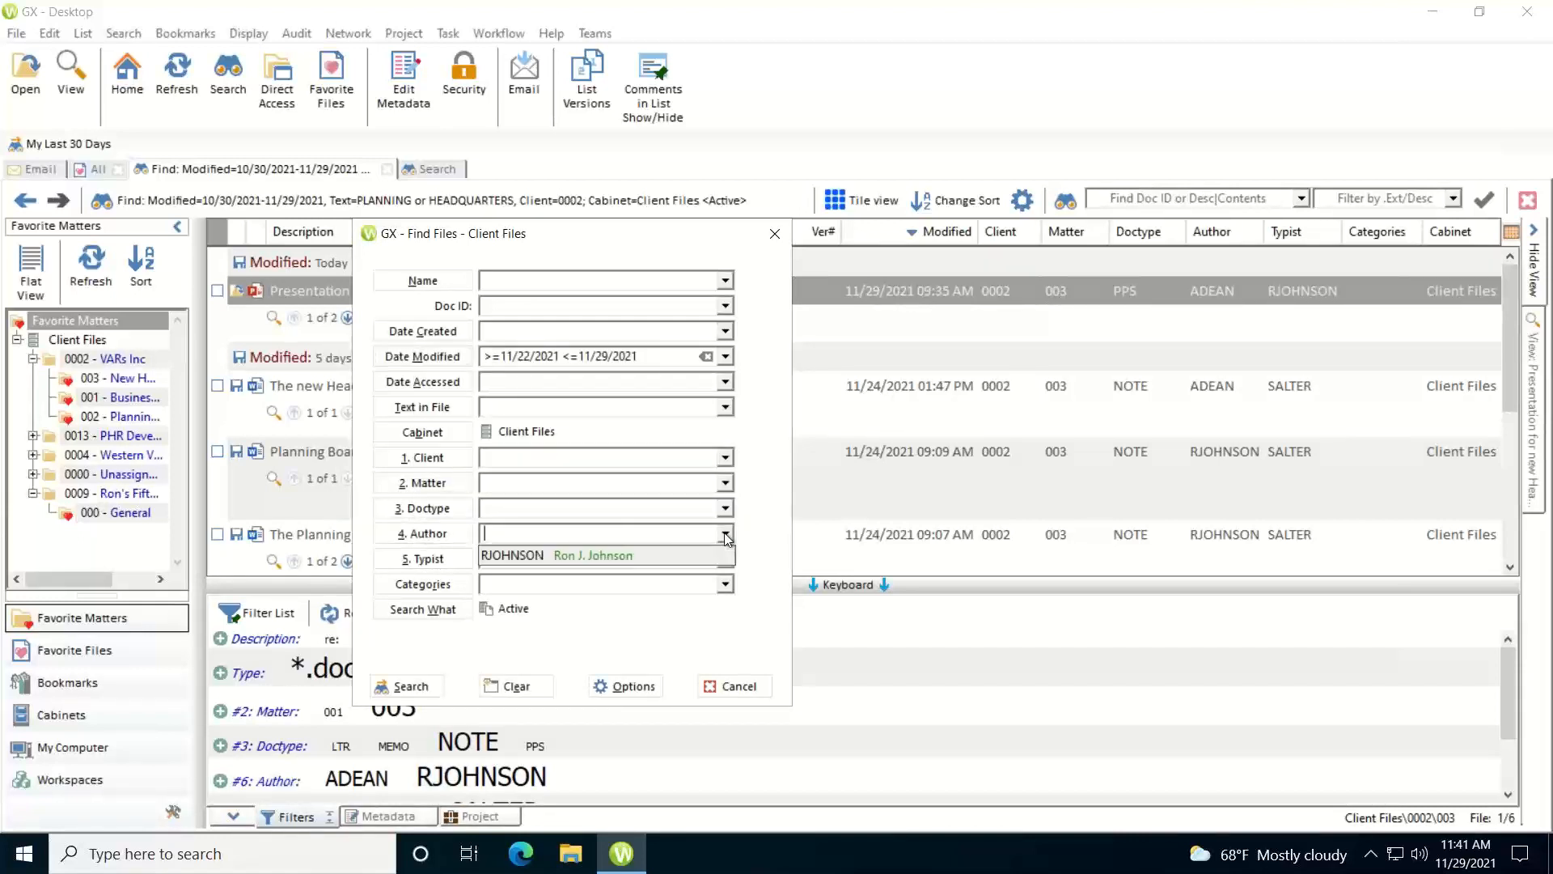
left_click(641, 554)
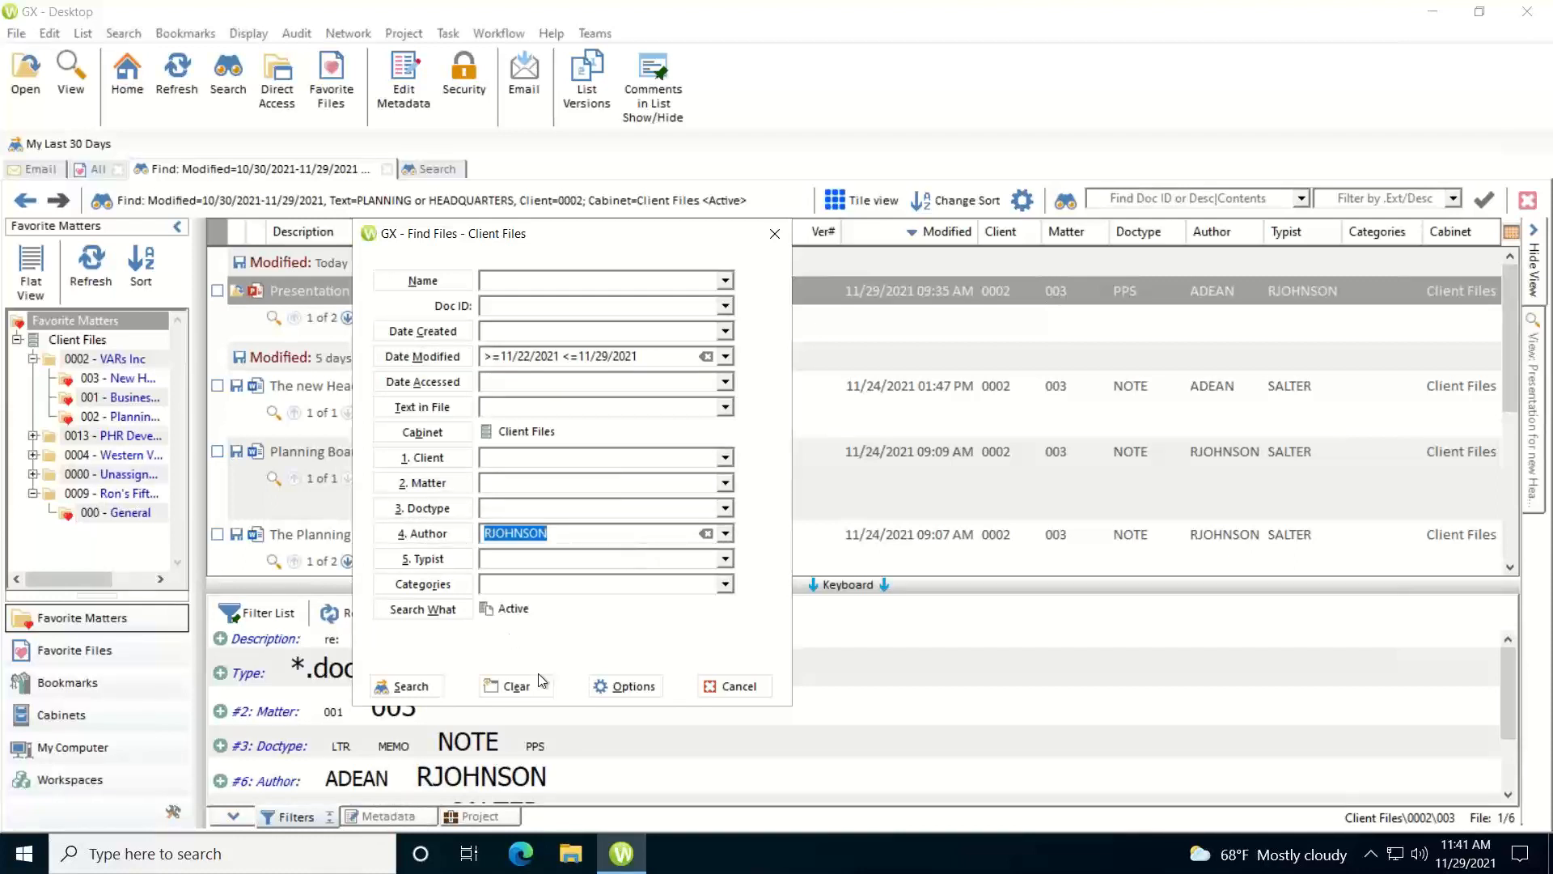
left_click(413, 686)
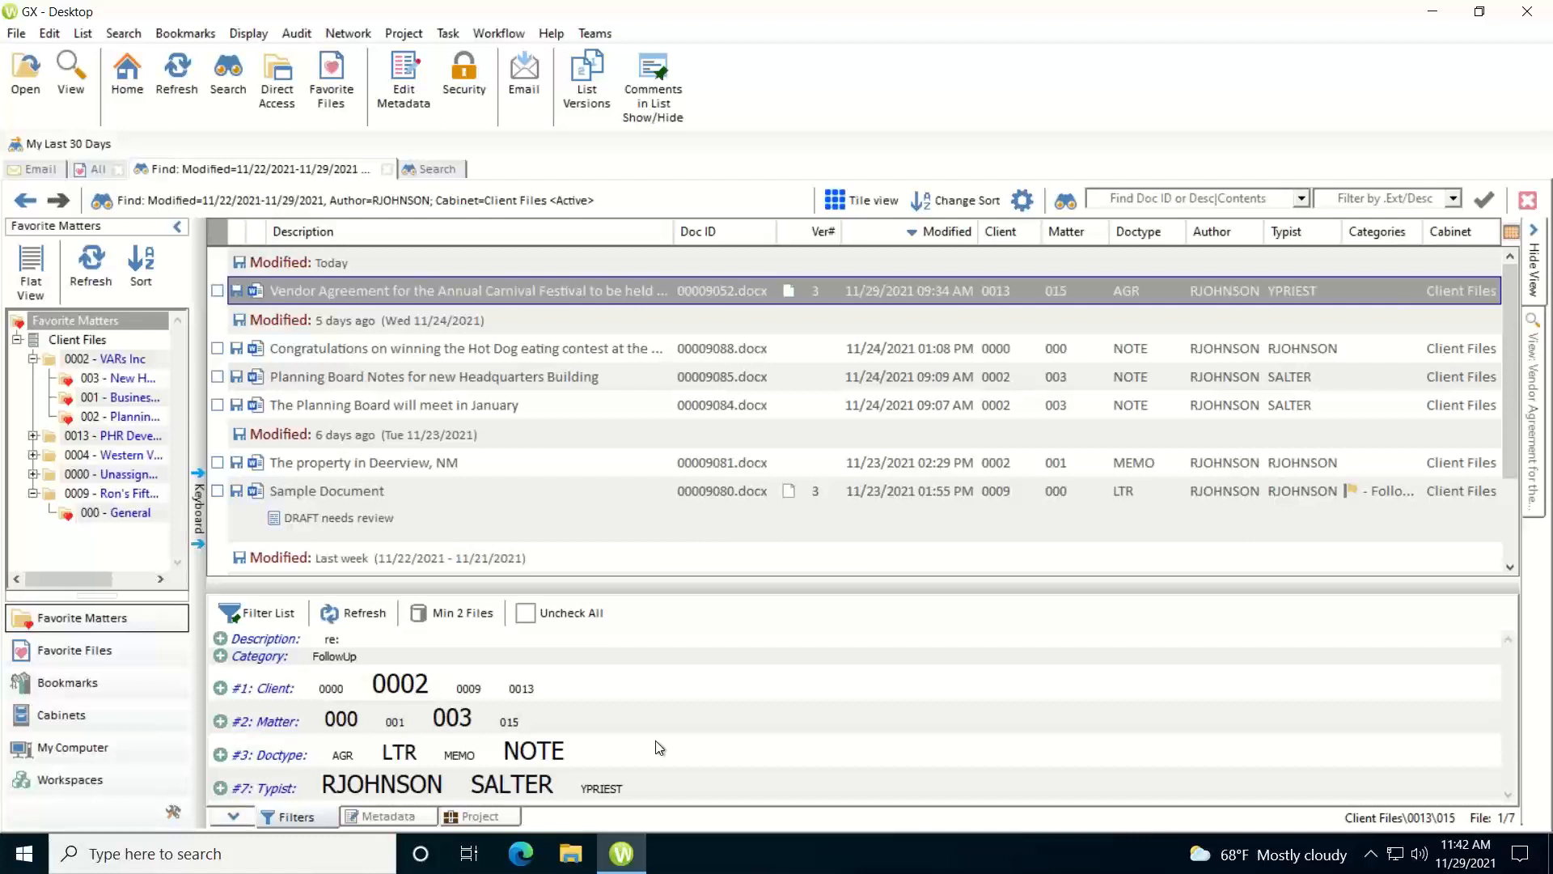
- Filter the result list in turn by Client 0002, Doctype LTR and one typist, removing each filter after viewing it
left_click(362, 688)
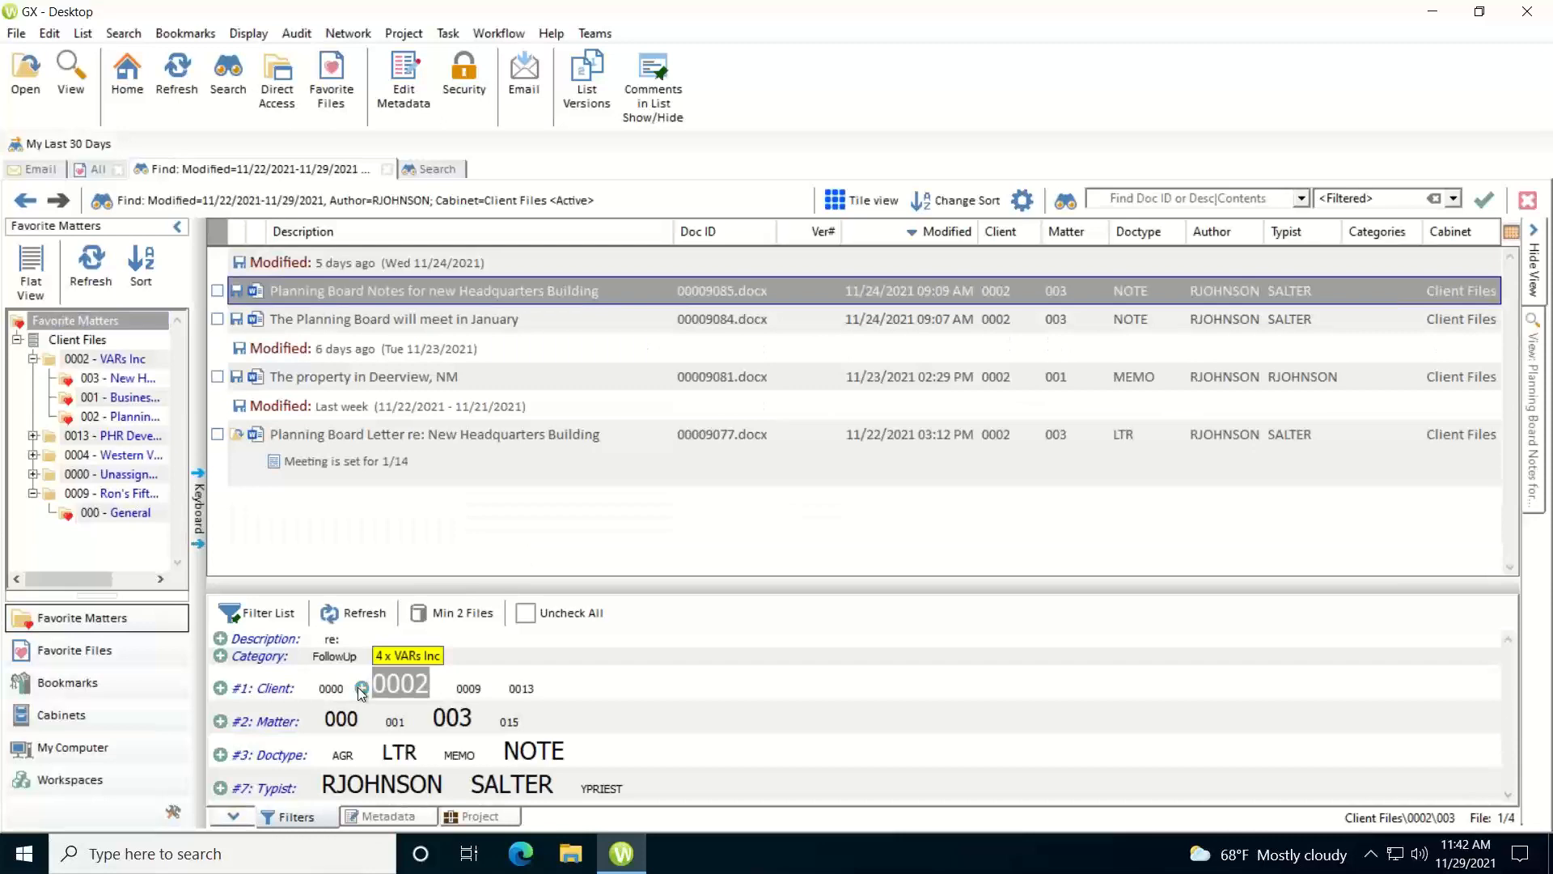
left_click(362, 688)
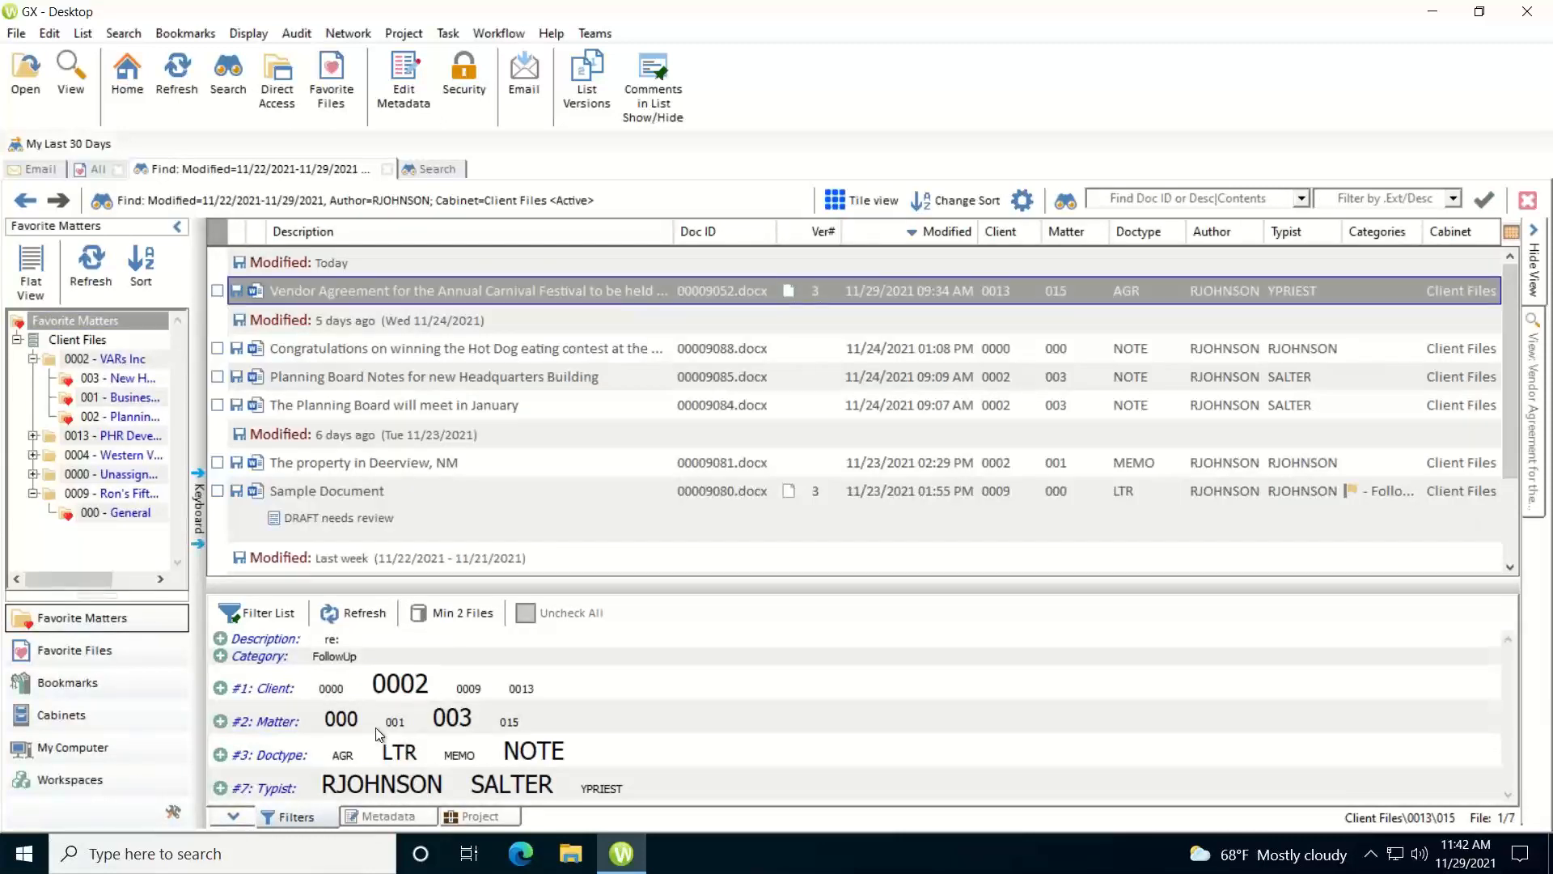
left_click(373, 754)
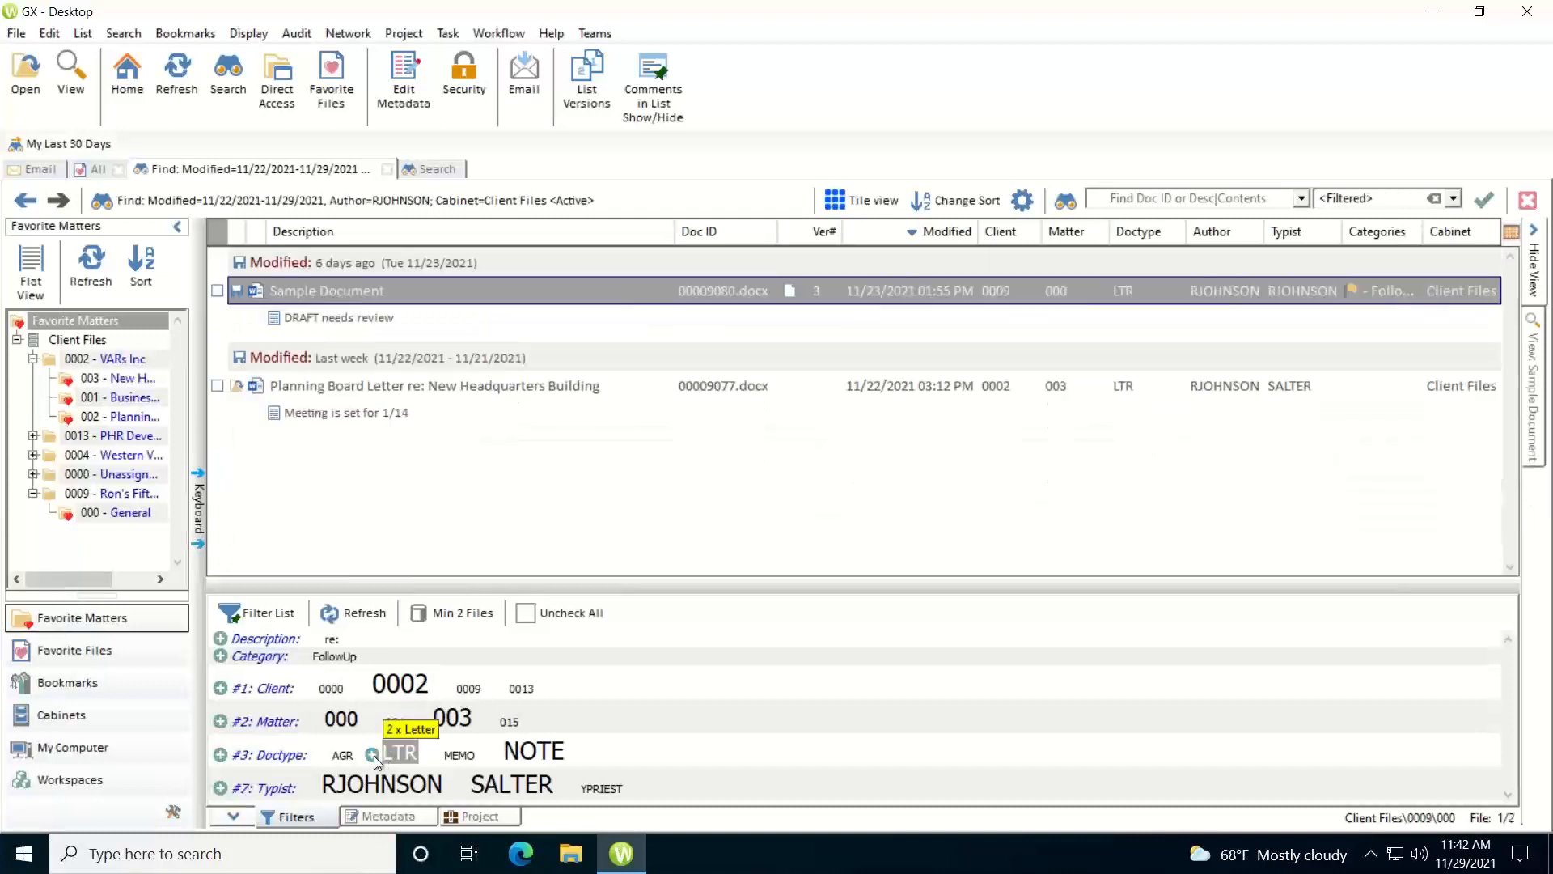
left_click(373, 754)
left_click(459, 787)
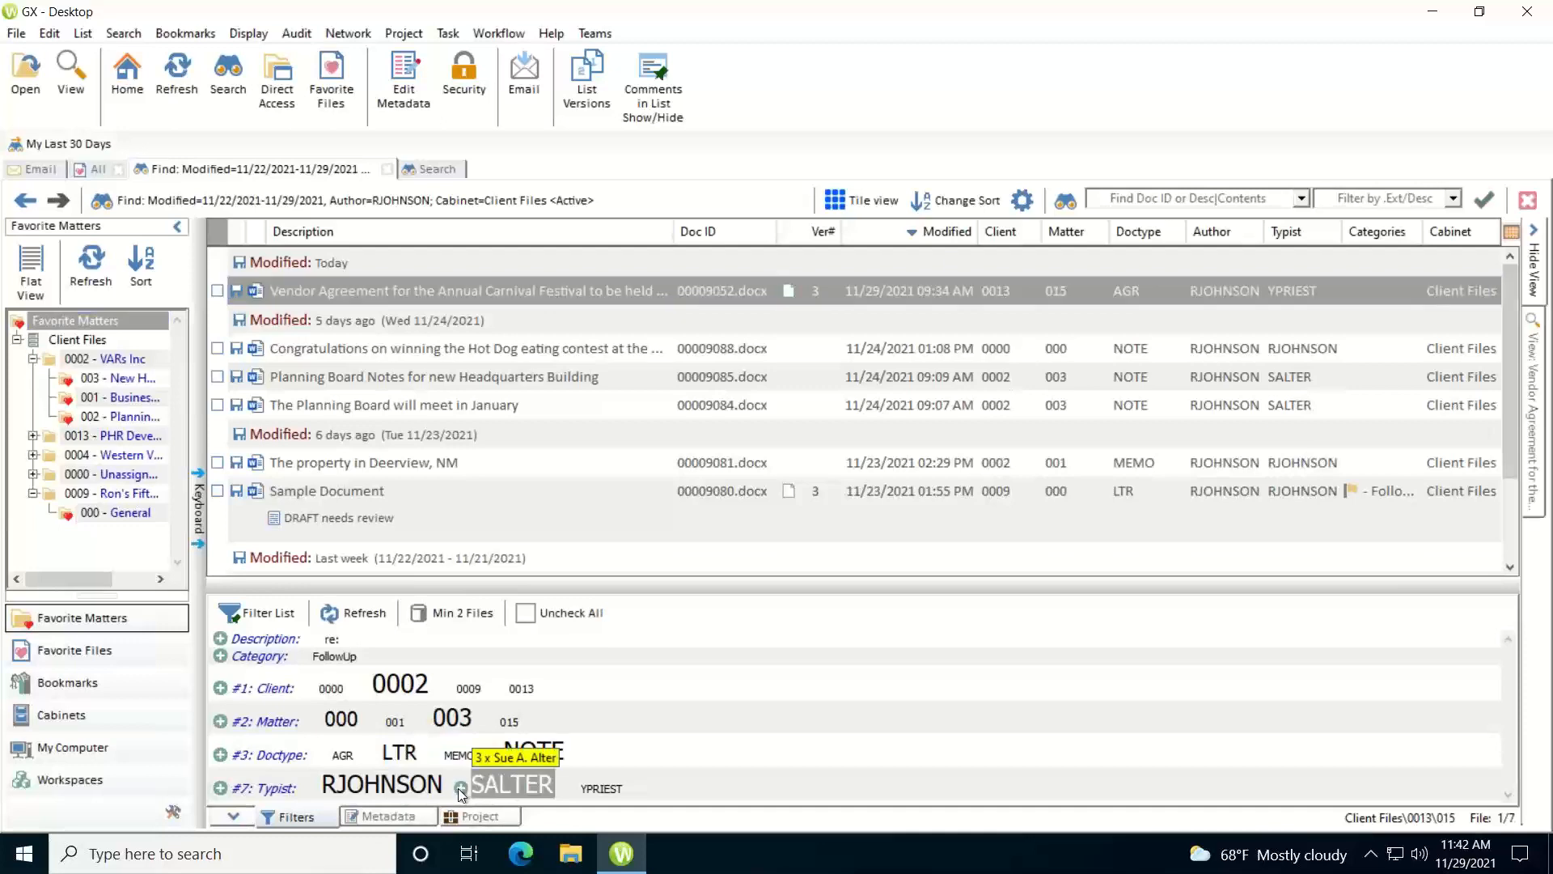
left_click(458, 788)
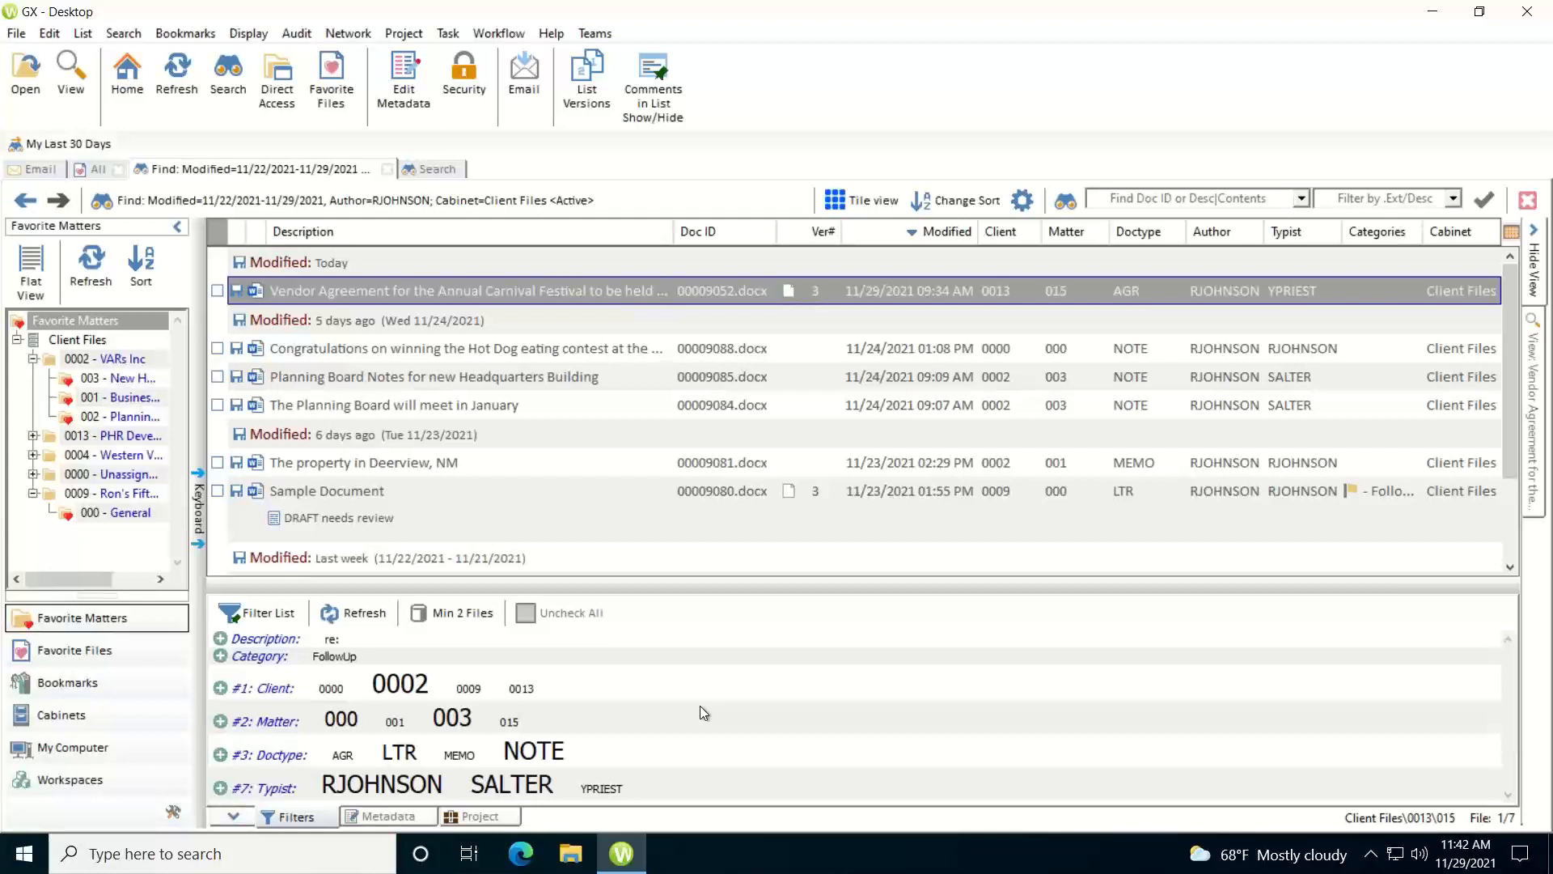
- Start a new search with the Client Files search template
left_click(229, 79)
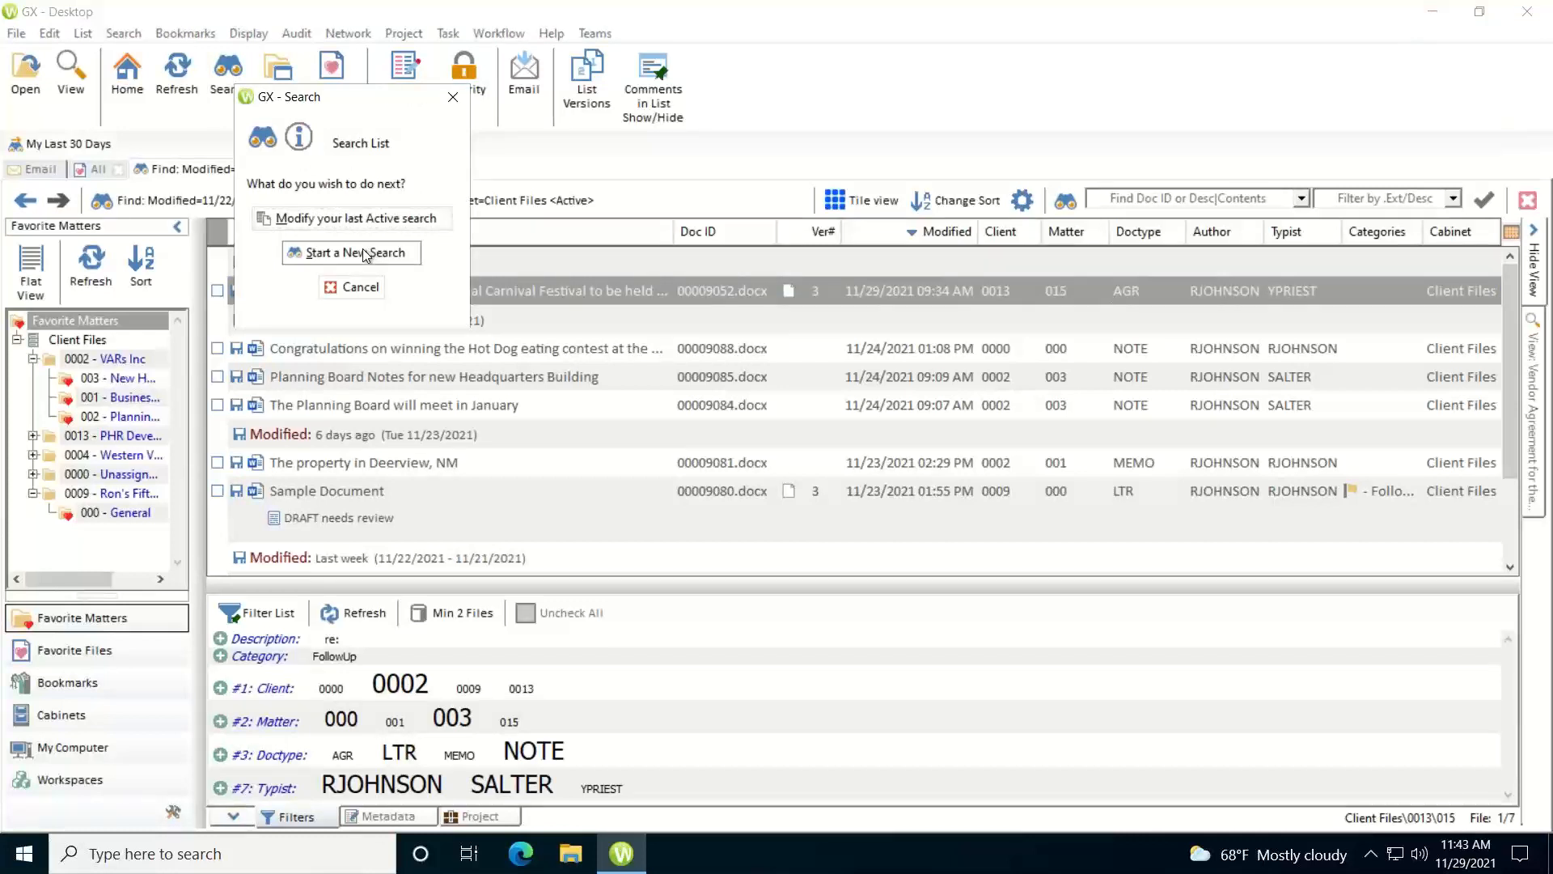
left_click(362, 252)
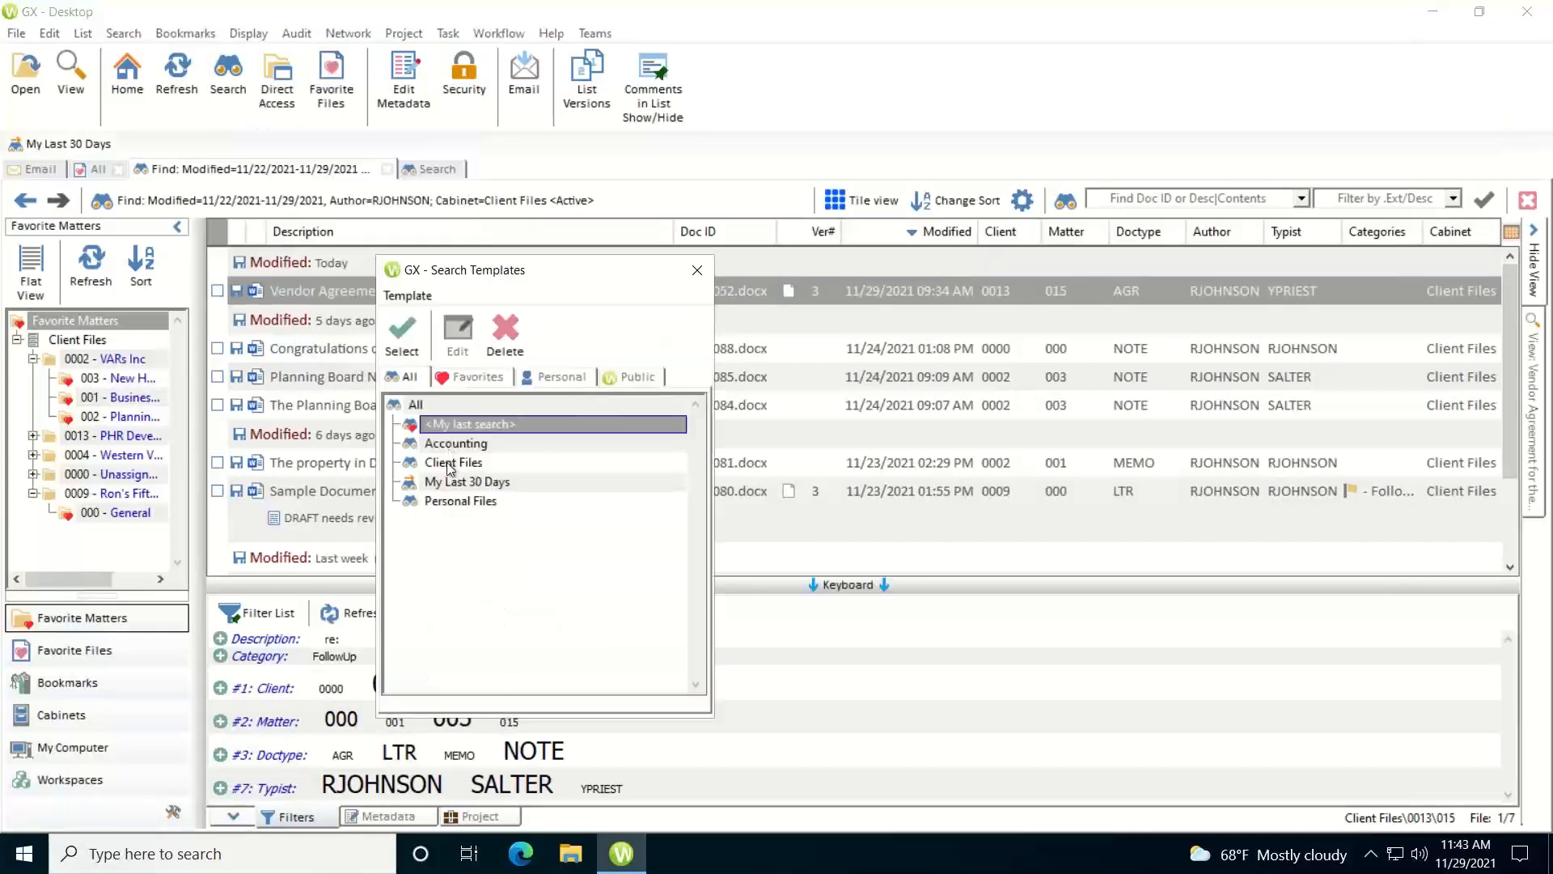
double_click(450, 465)
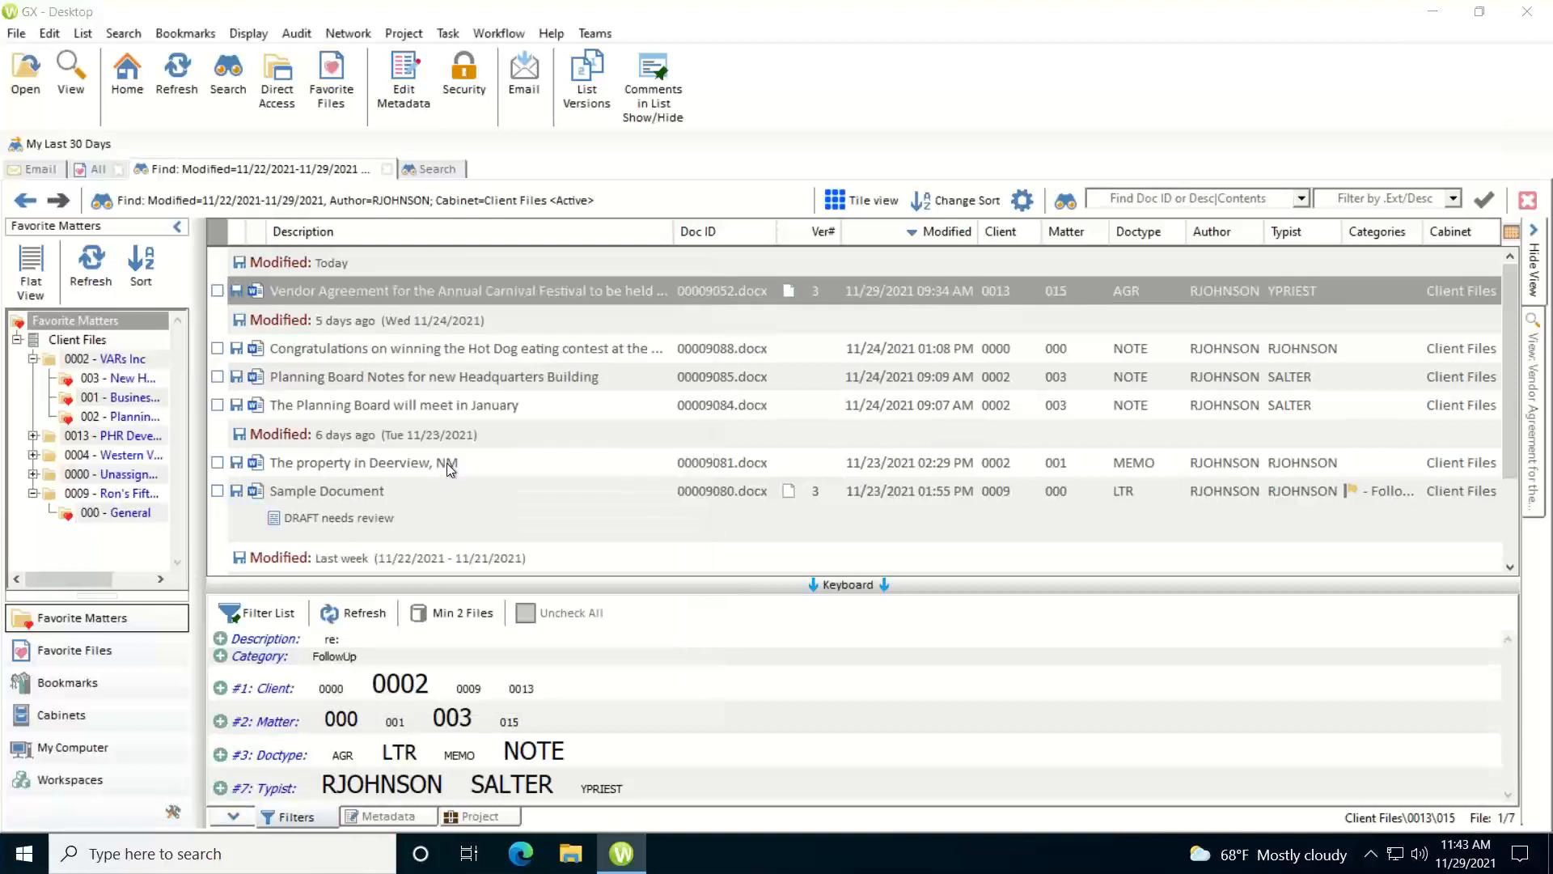